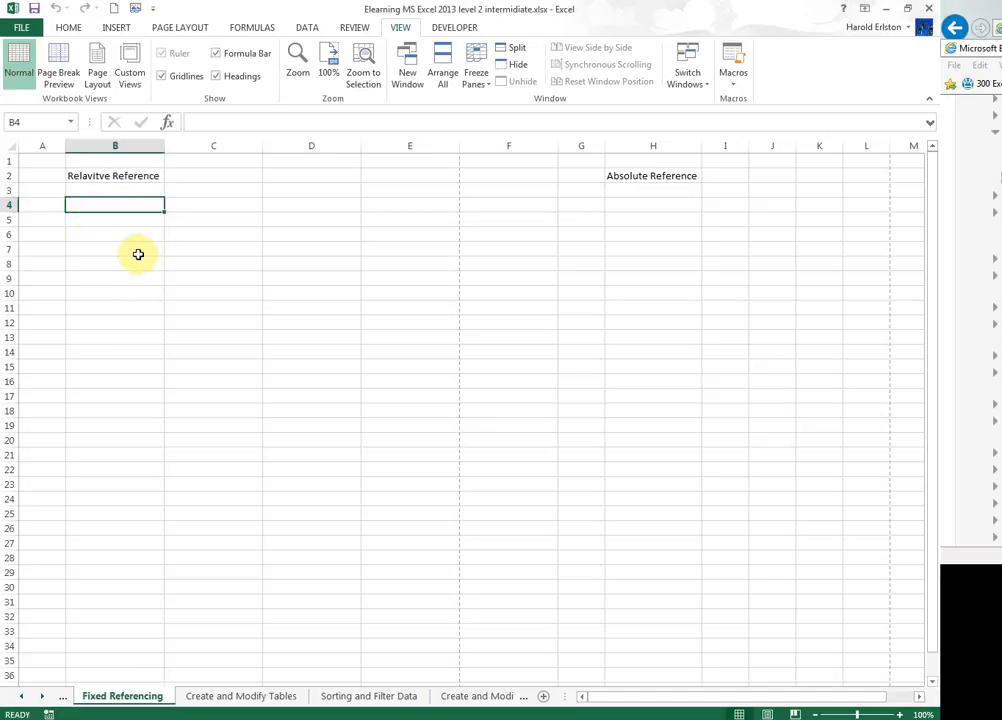
Enter 1 in cell B4 under Relavitve Reference.
text(1)
key(Tab)
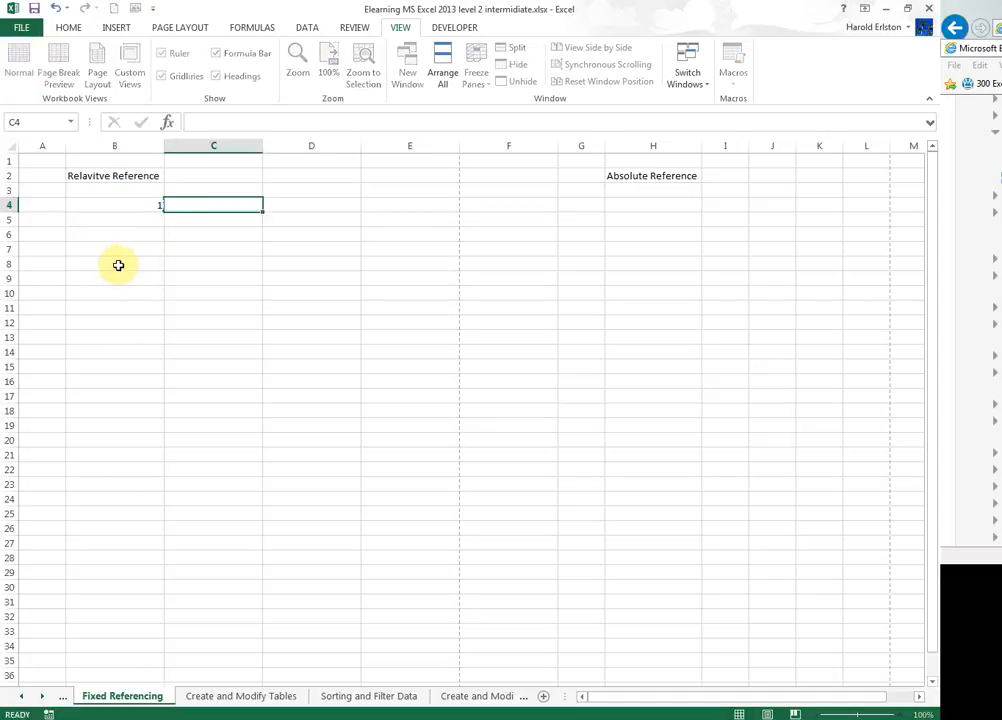
key(Tab)
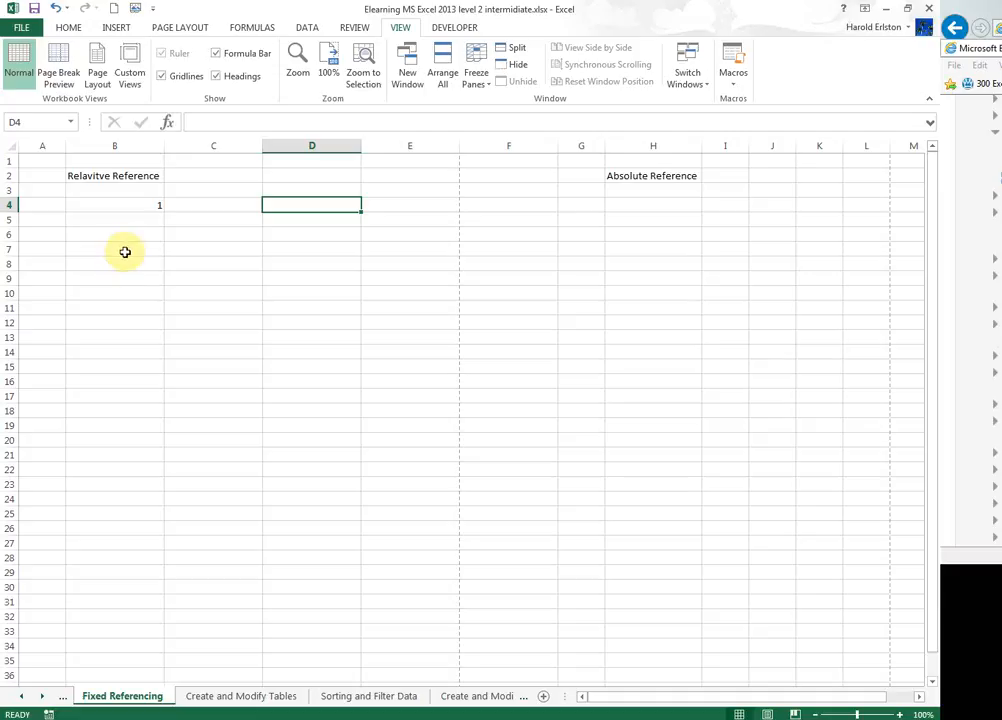
Enter the formula =B4 in D4 and fill it down to D26.
text(=)
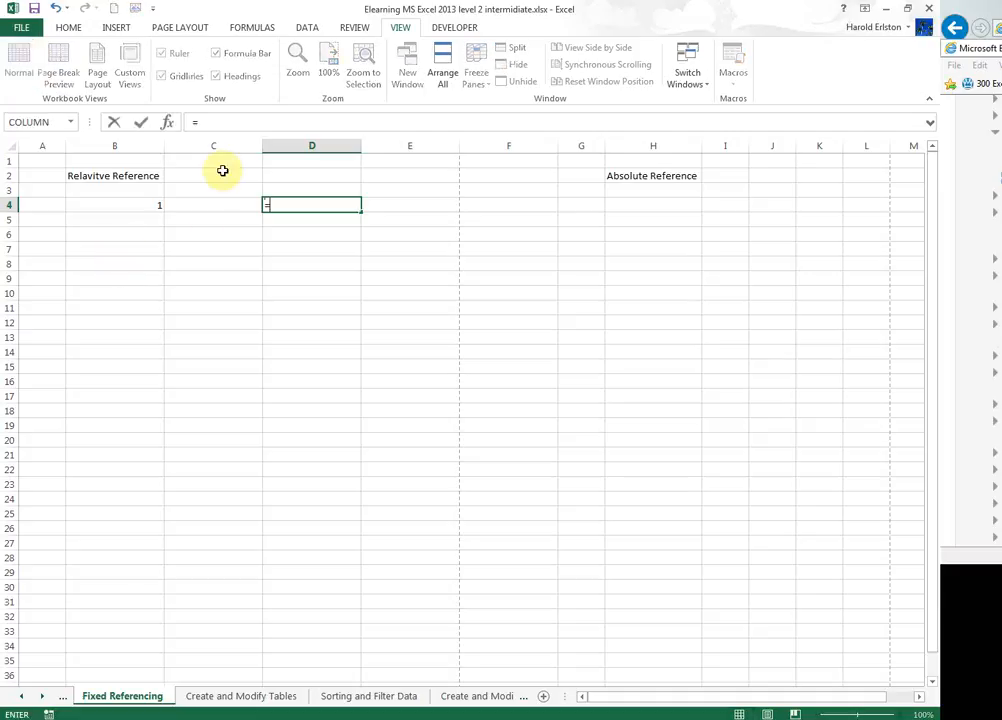
click(137, 204)
key(Return)
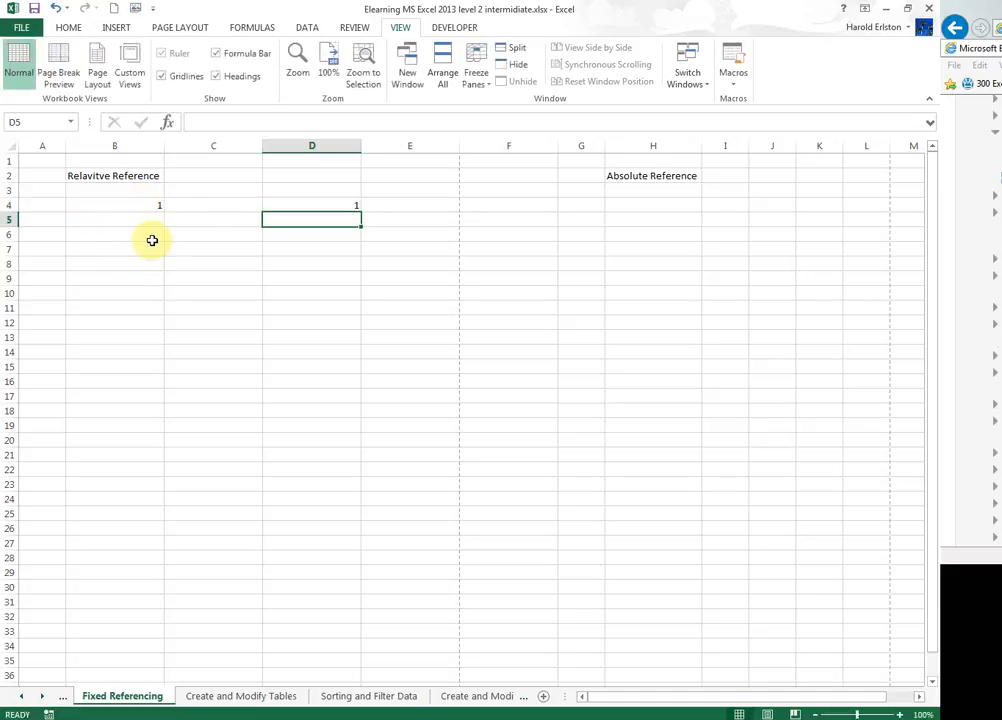
click(342, 206)
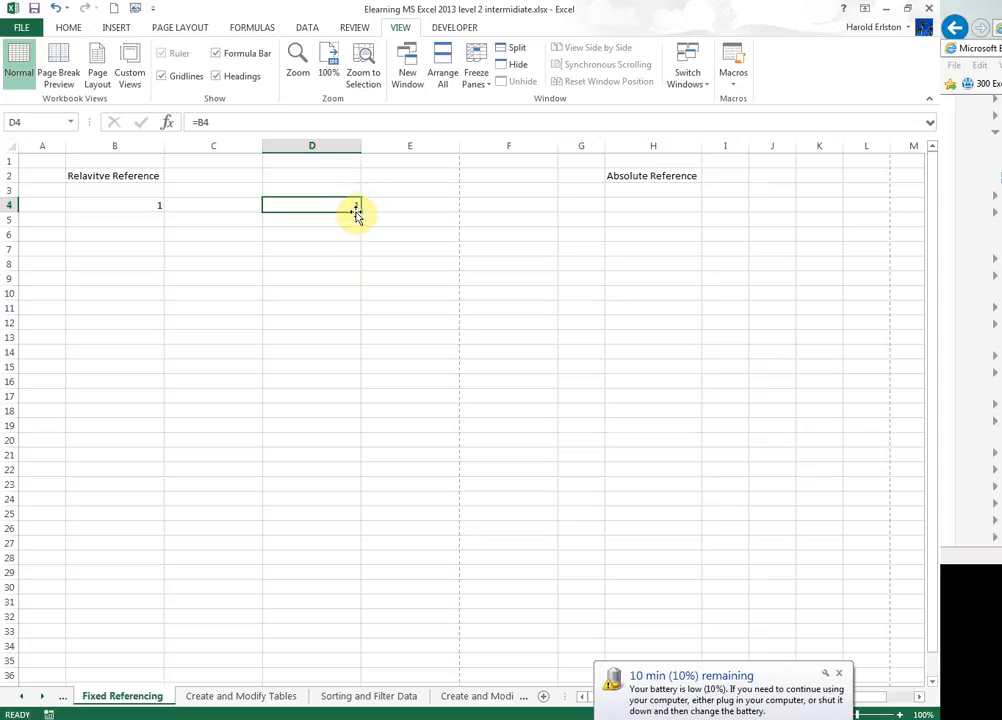
drag(361, 209, 330, 528)
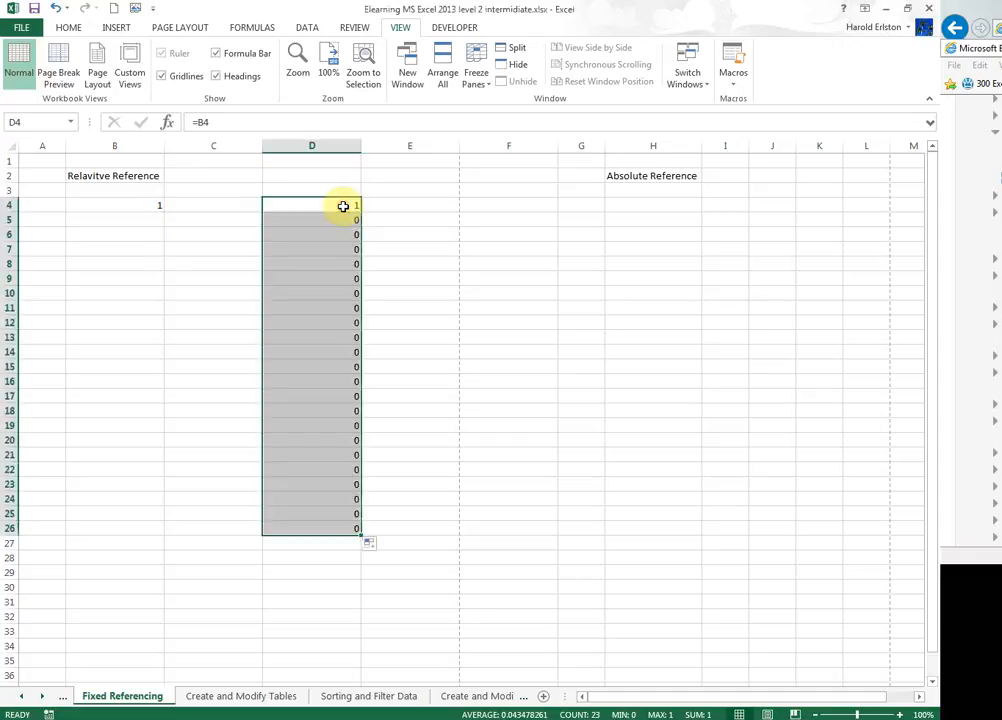
Inspect the formulas in column D, then copy D4's formula right across to F4 and check E4 and F4.
click(344, 205)
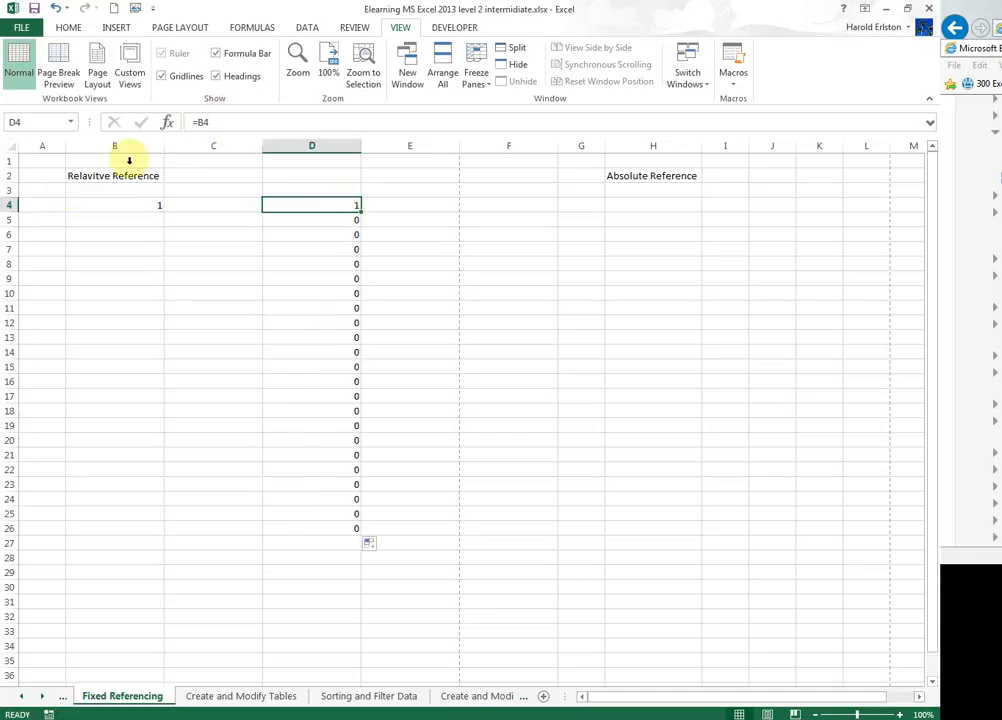
click(106, 204)
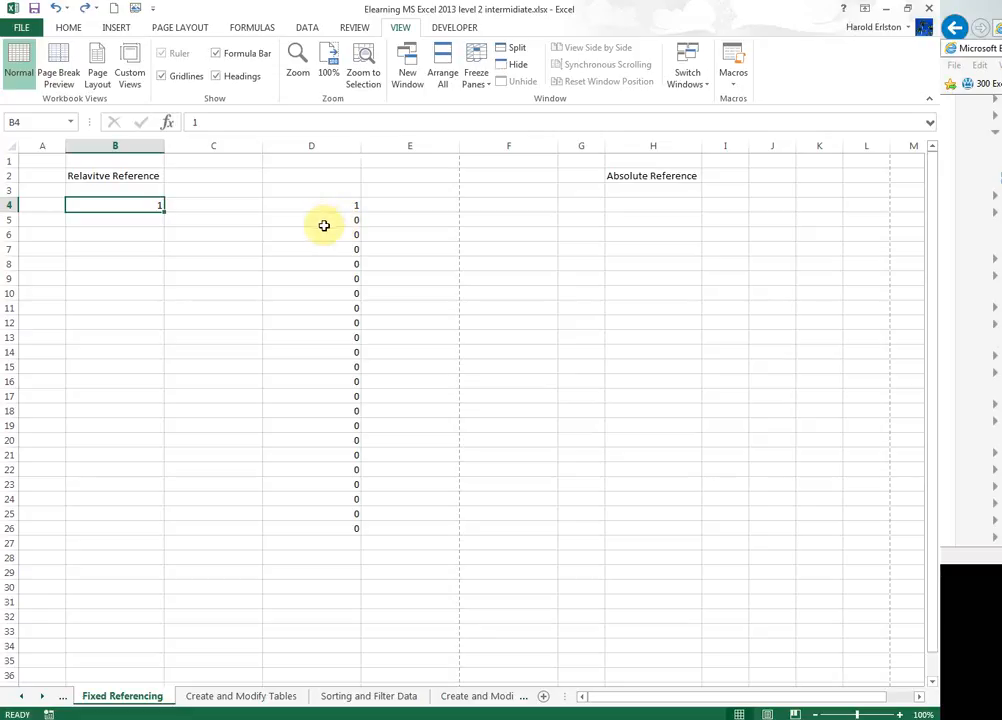
click(324, 224)
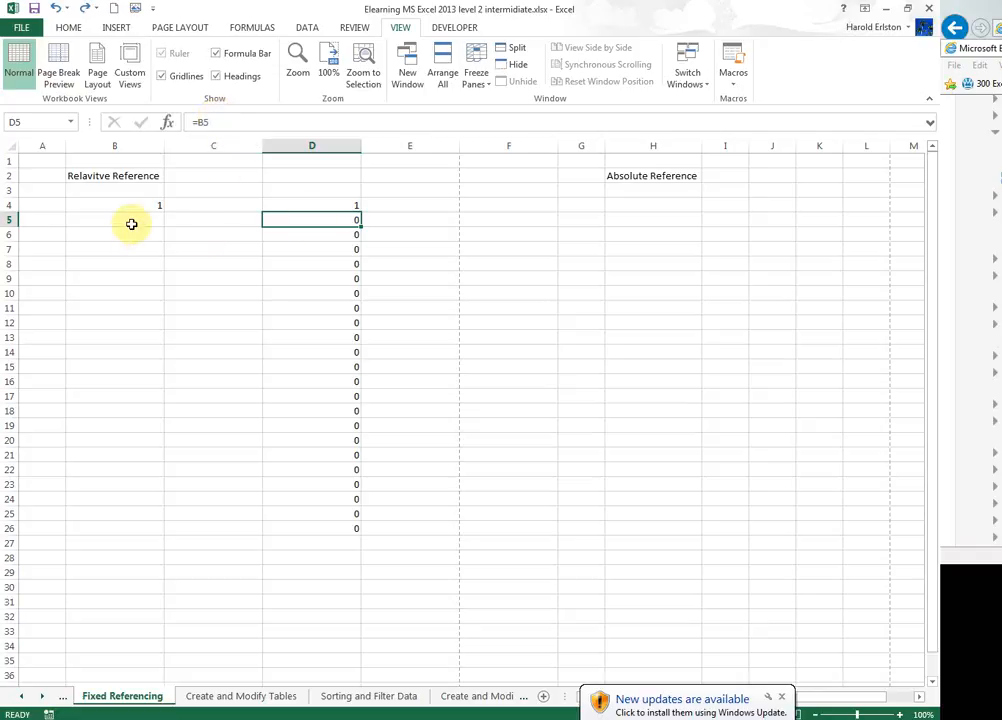
click(322, 234)
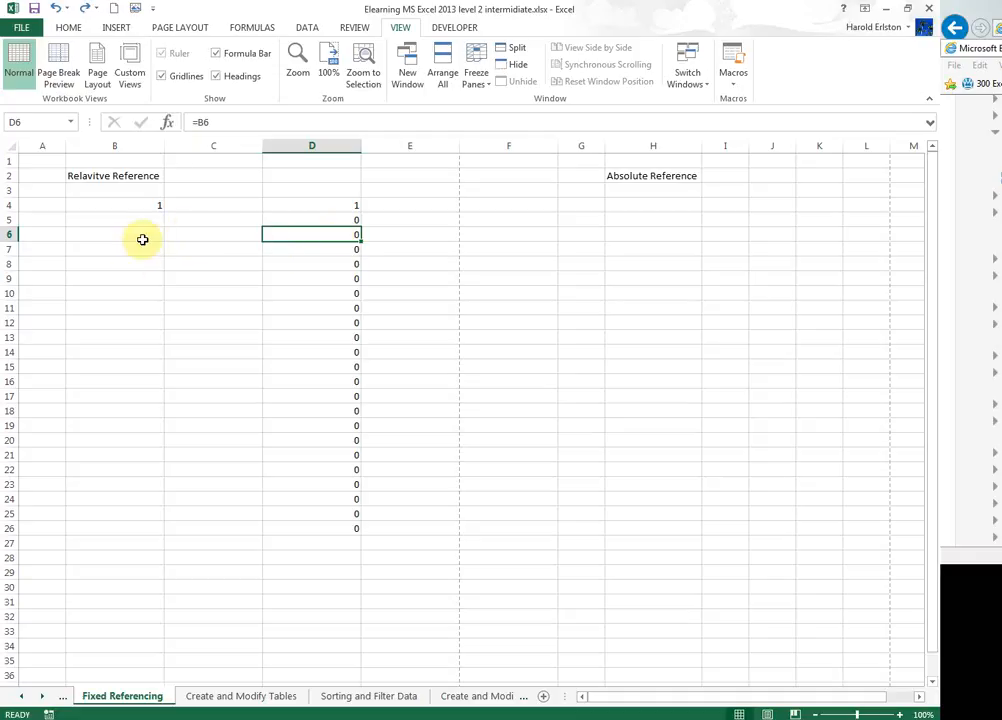
click(326, 207)
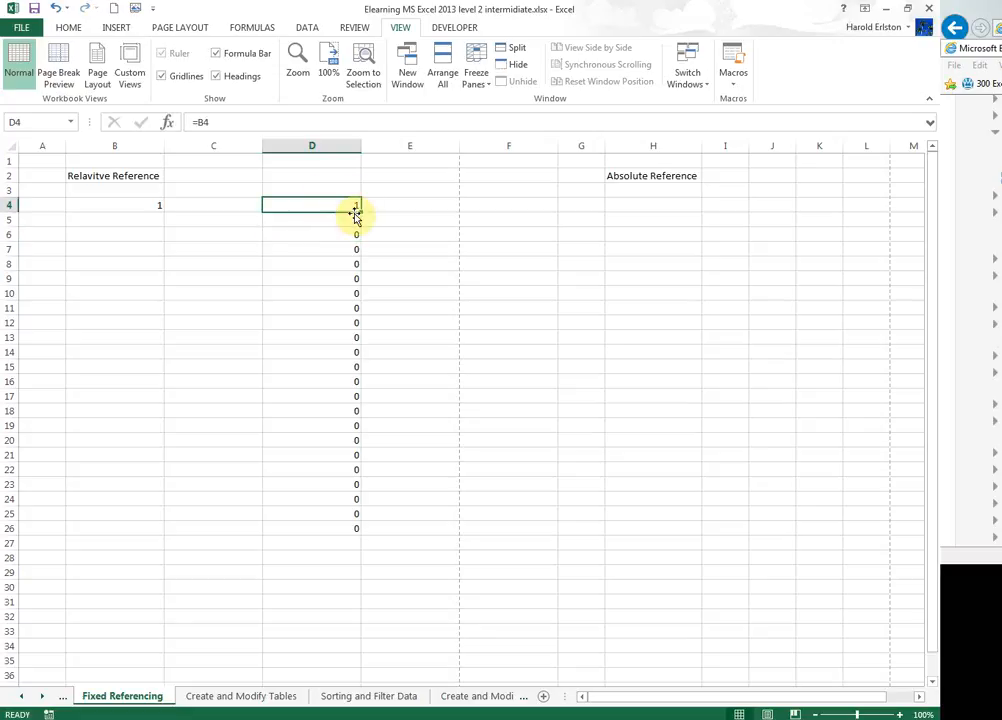
drag(358, 208, 575, 217)
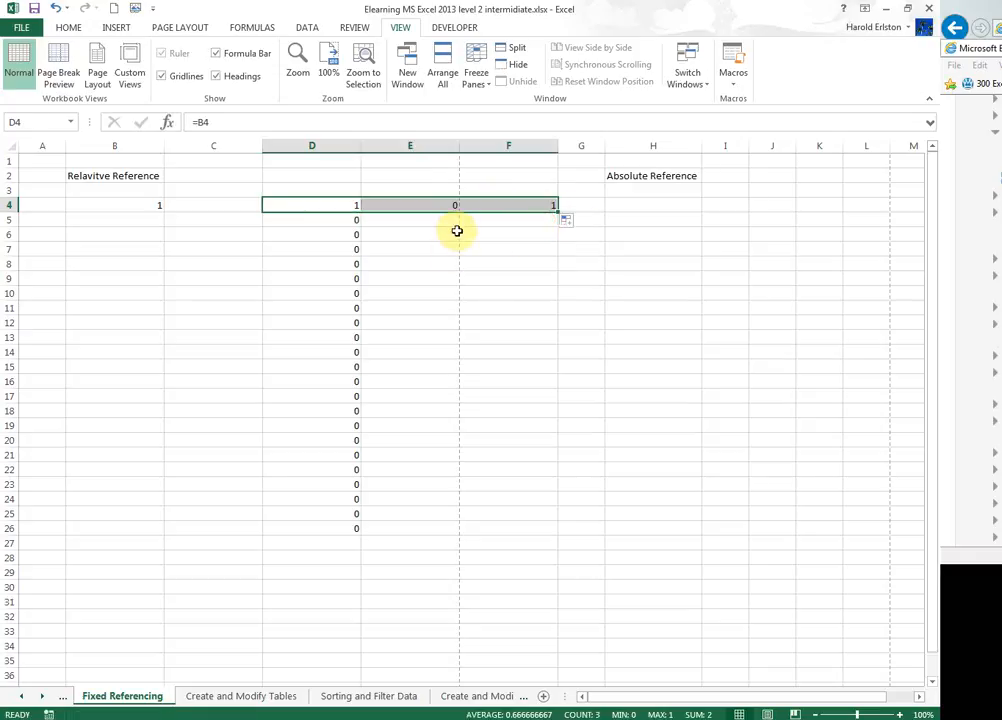
click(411, 205)
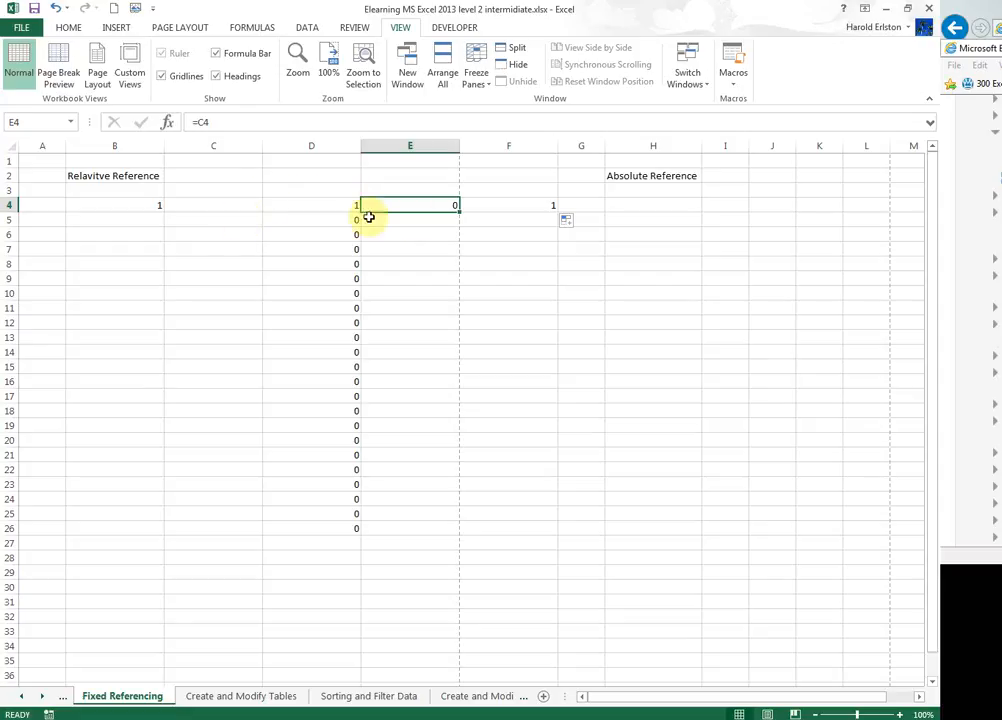
click(510, 203)
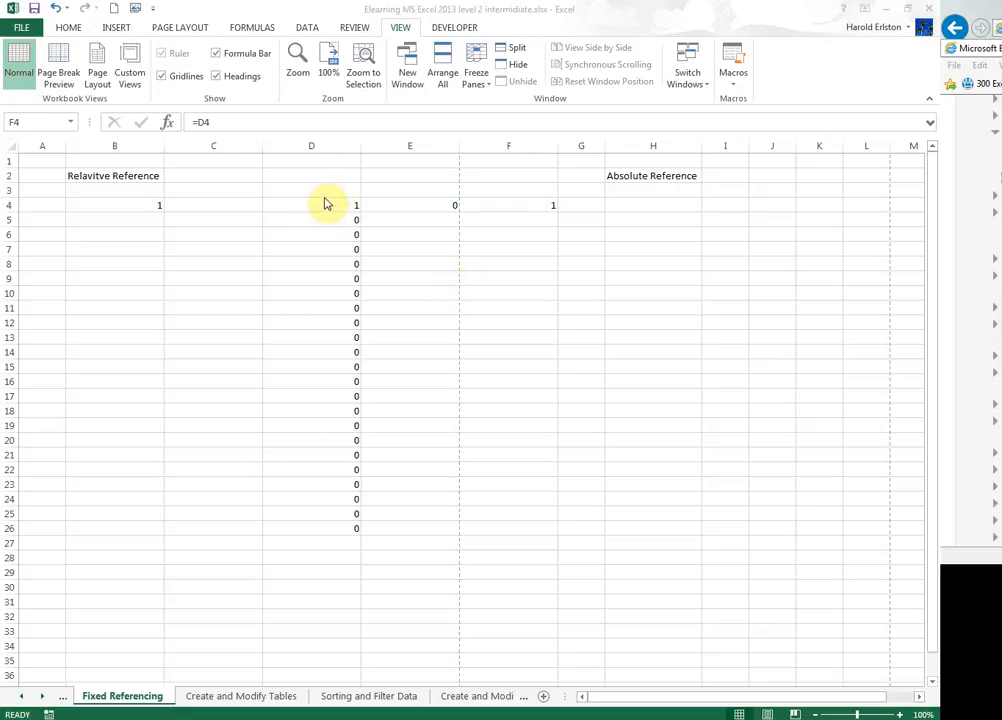
Copy D4's formula left across to column A and check the formulas in C4 and B4.
click(320, 202)
click(320, 202)
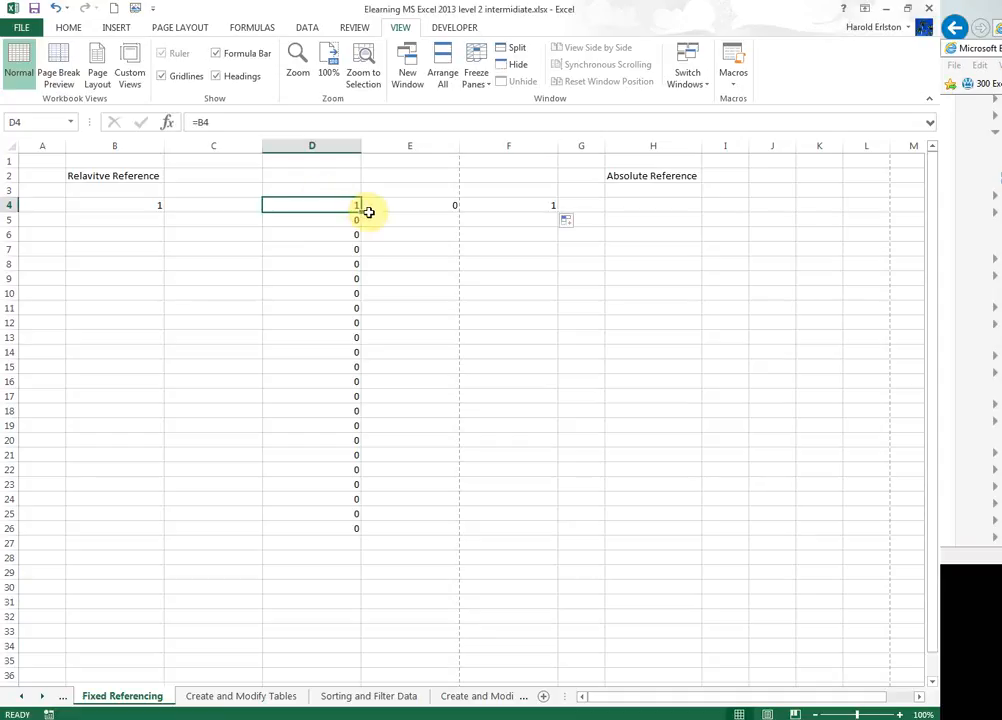
drag(361, 213, 198, 217)
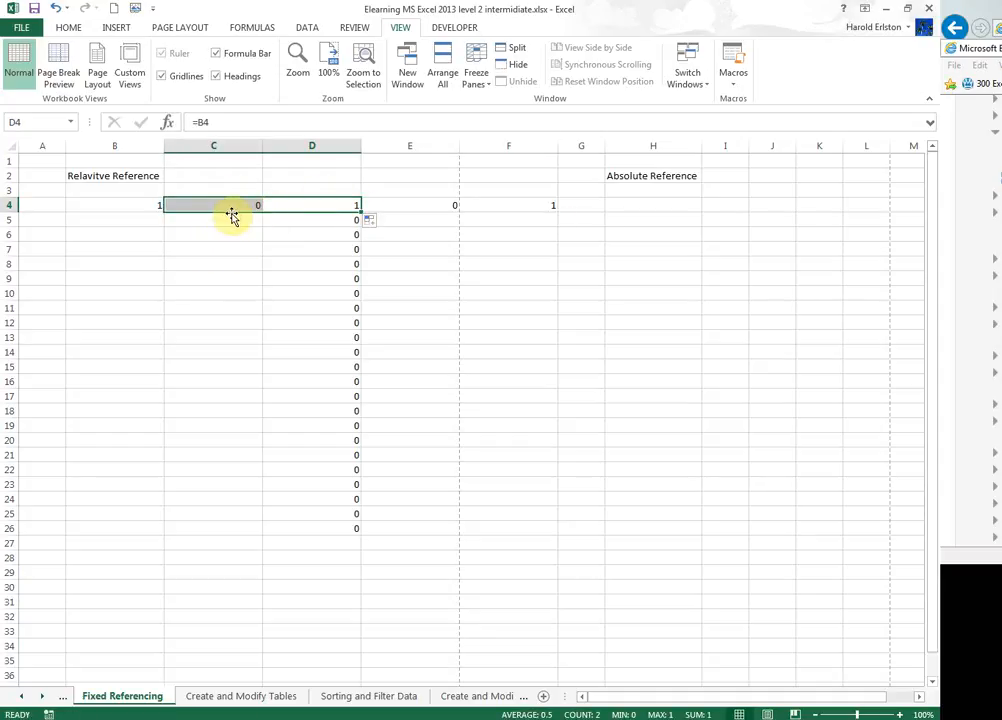
drag(358, 212, 21, 216)
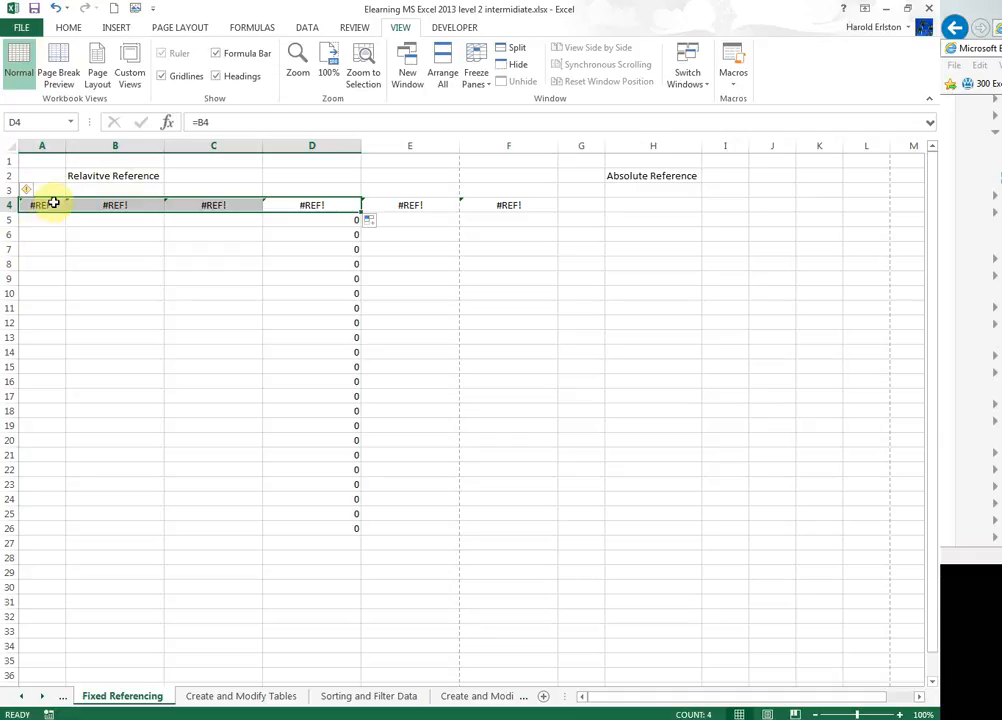
click(326, 201)
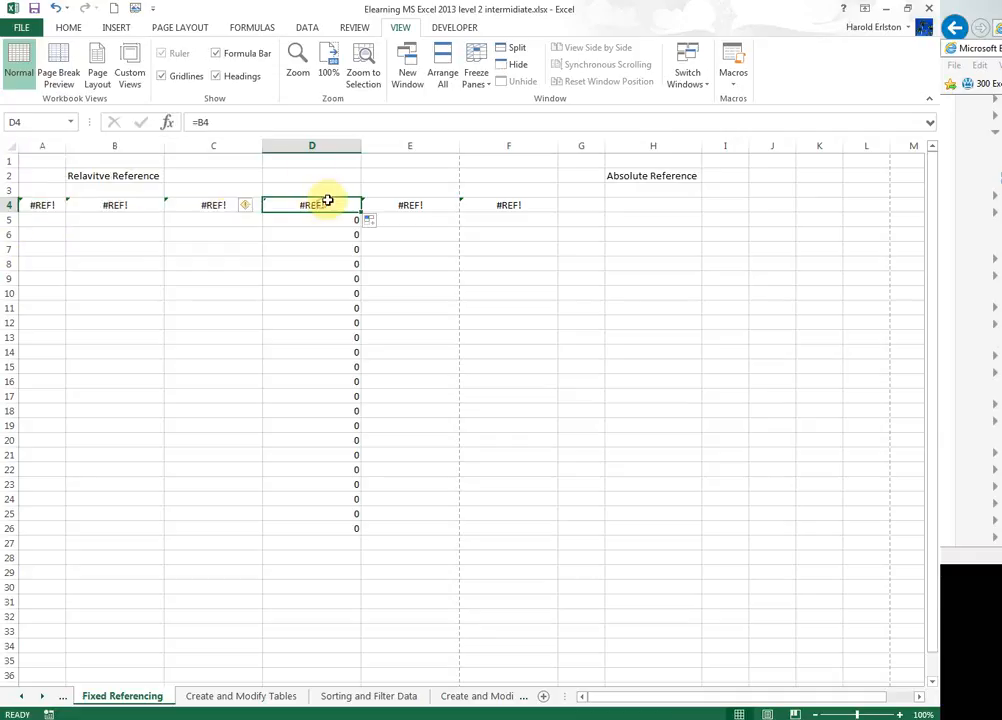
click(225, 203)
click(115, 203)
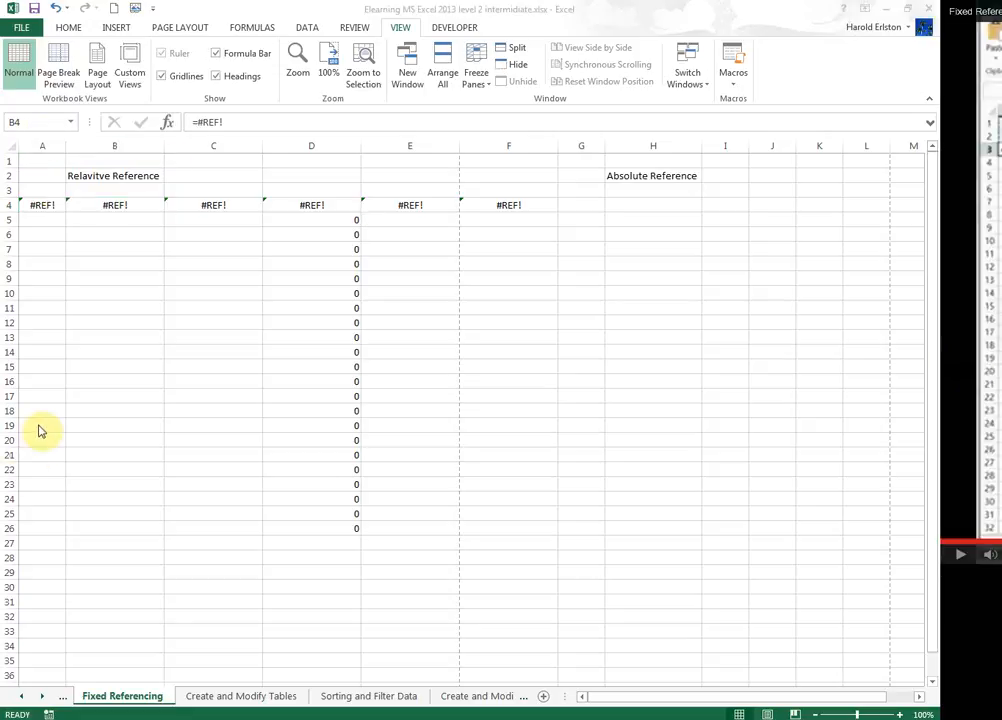
Enter 100 in cells A10 and A11.
click(33, 294)
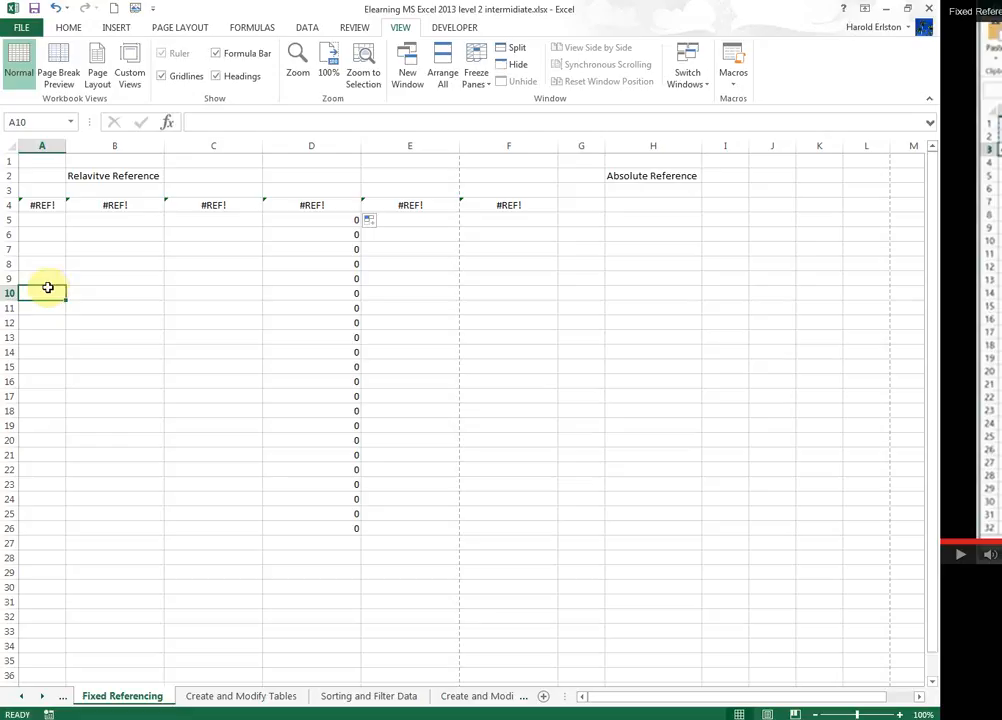
text(100)
key(Return)
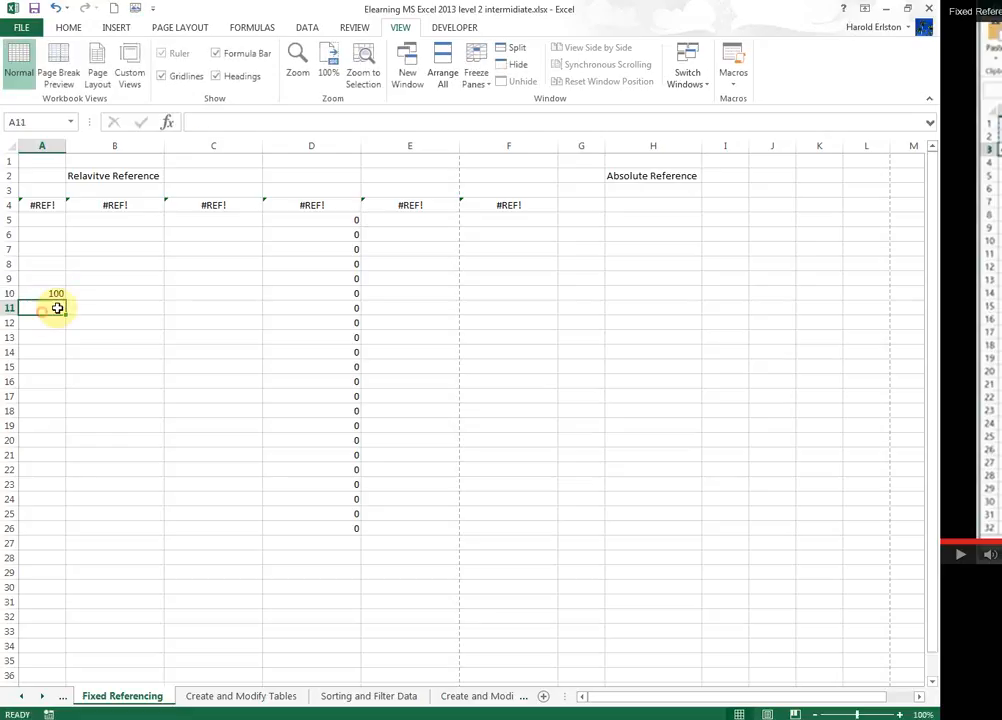
text(100)
key(Return)
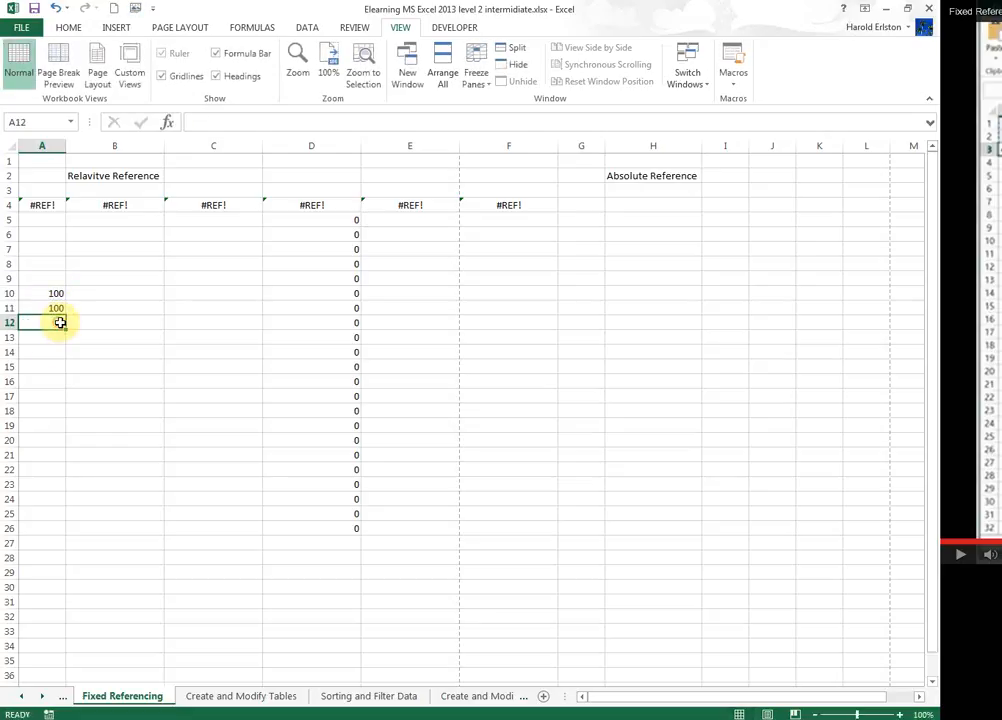
click(63, 313)
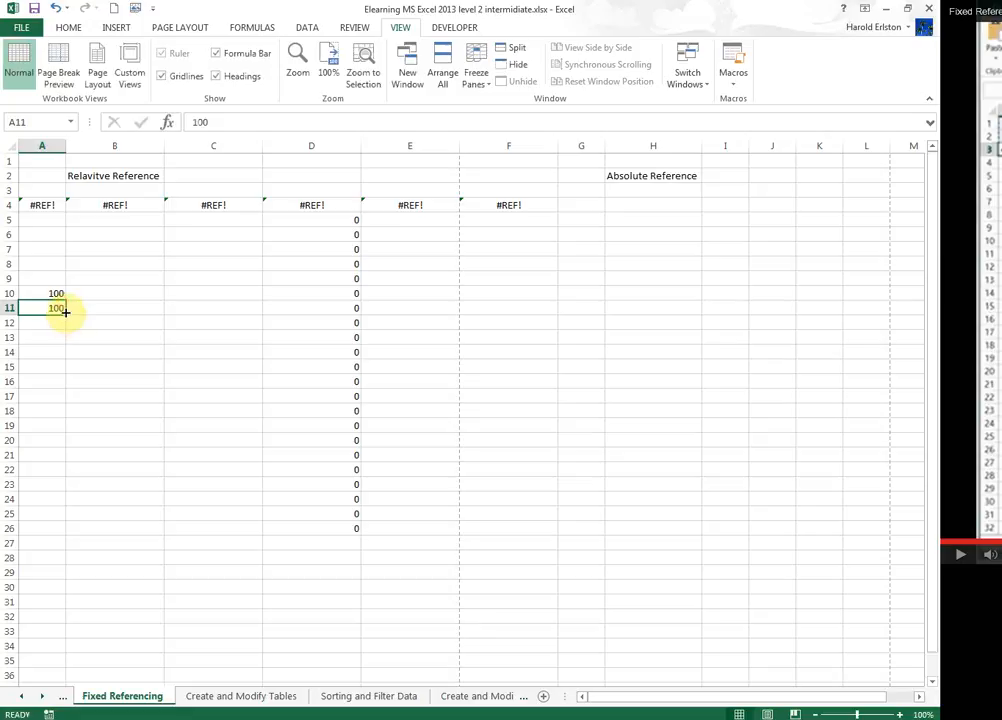
drag(65, 316, 65, 322)
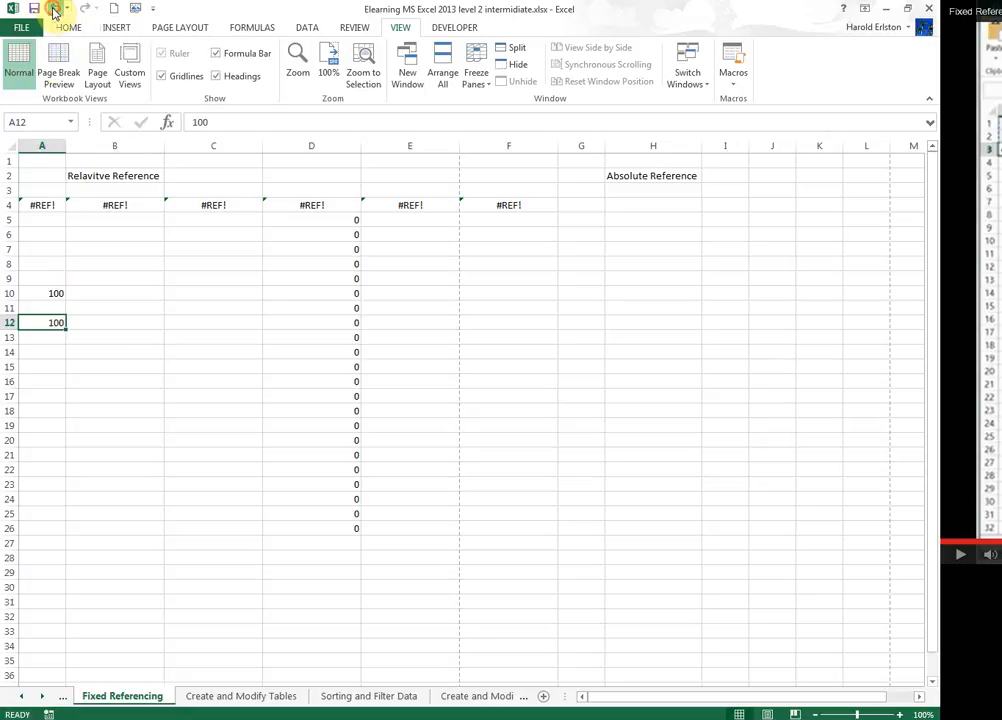
click(53, 9)
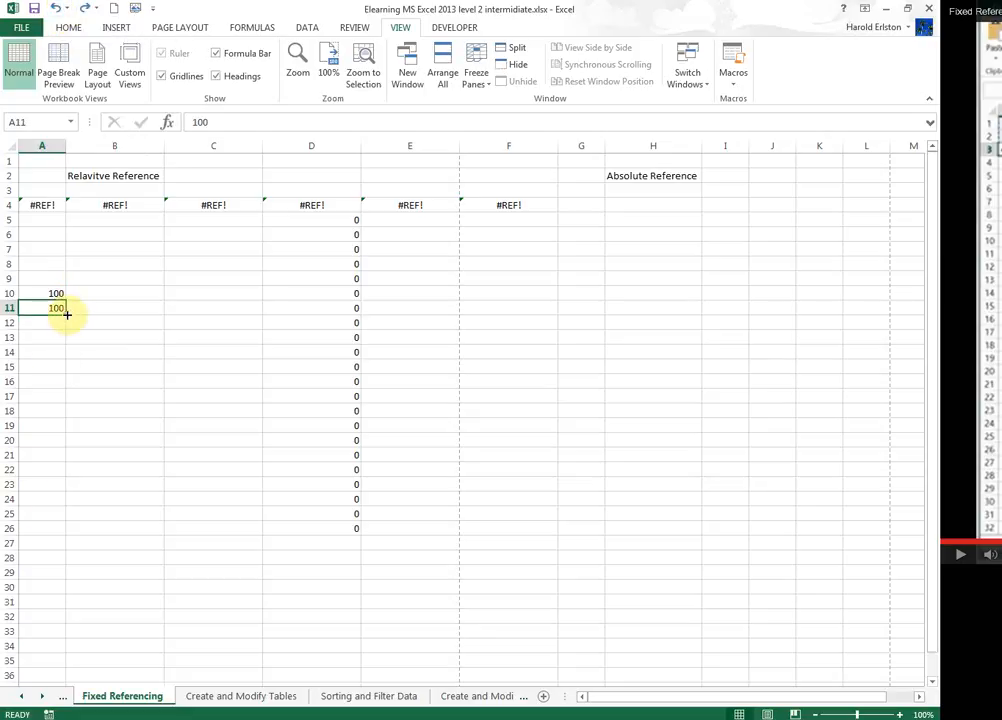
Fill 100 down from A11 to A15 and total A10:A15 with AutoSum in A16.
drag(66, 314, 50, 374)
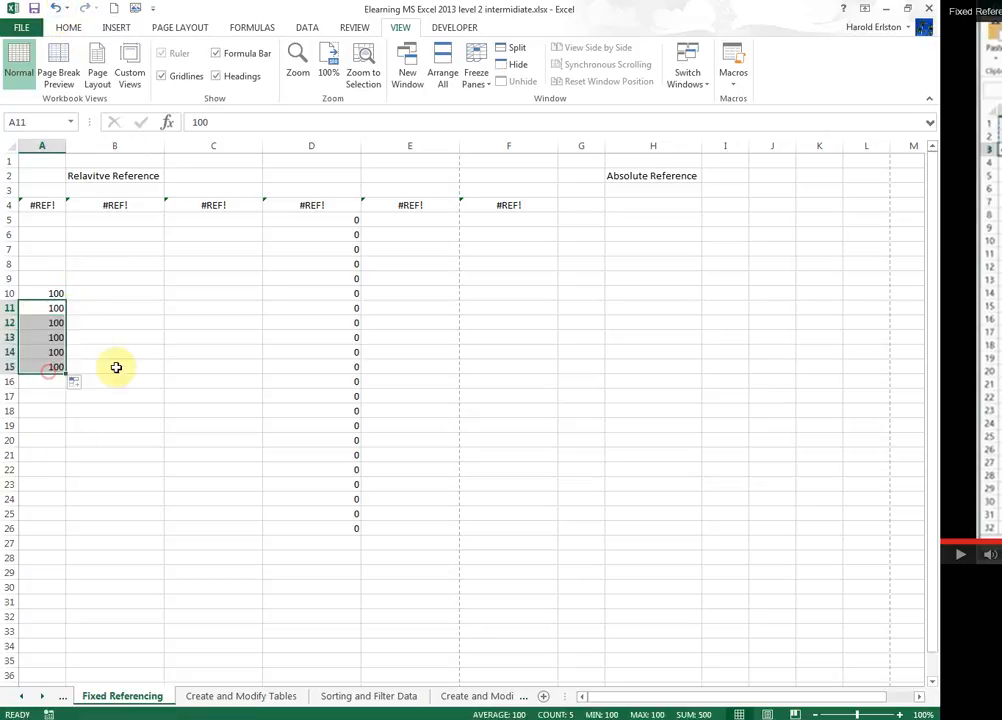
click(49, 380)
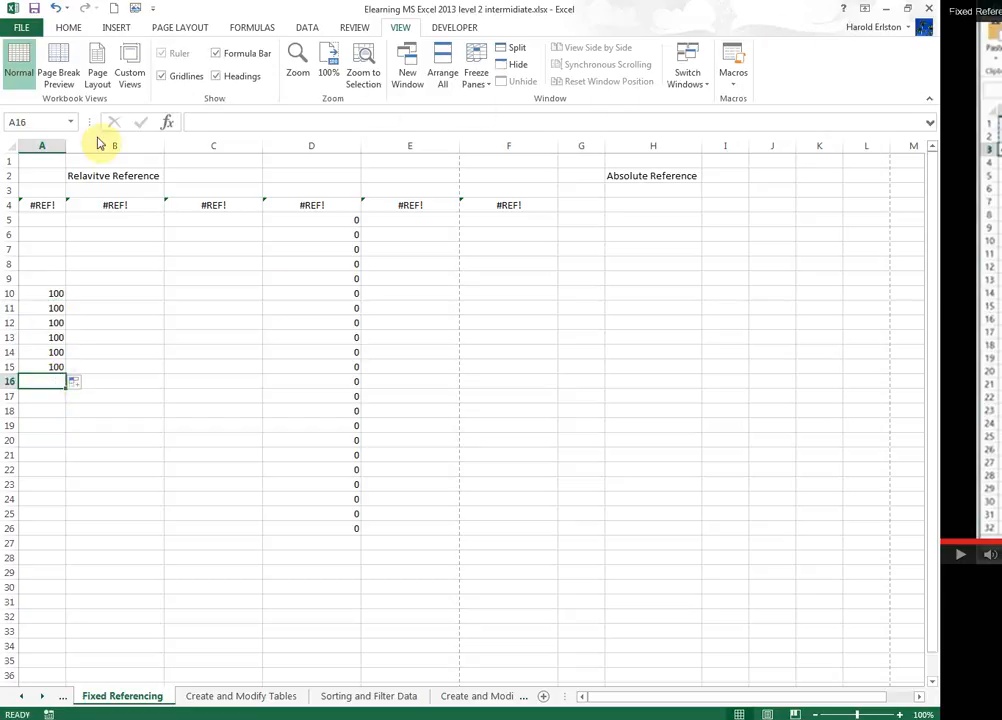
click(69, 28)
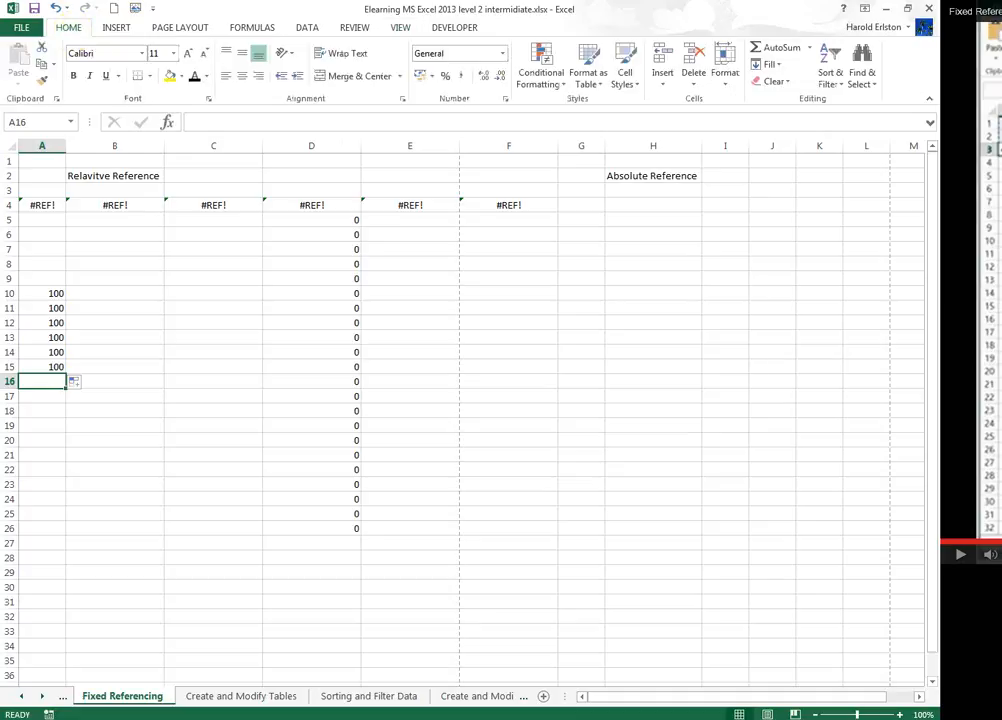
click(775, 49)
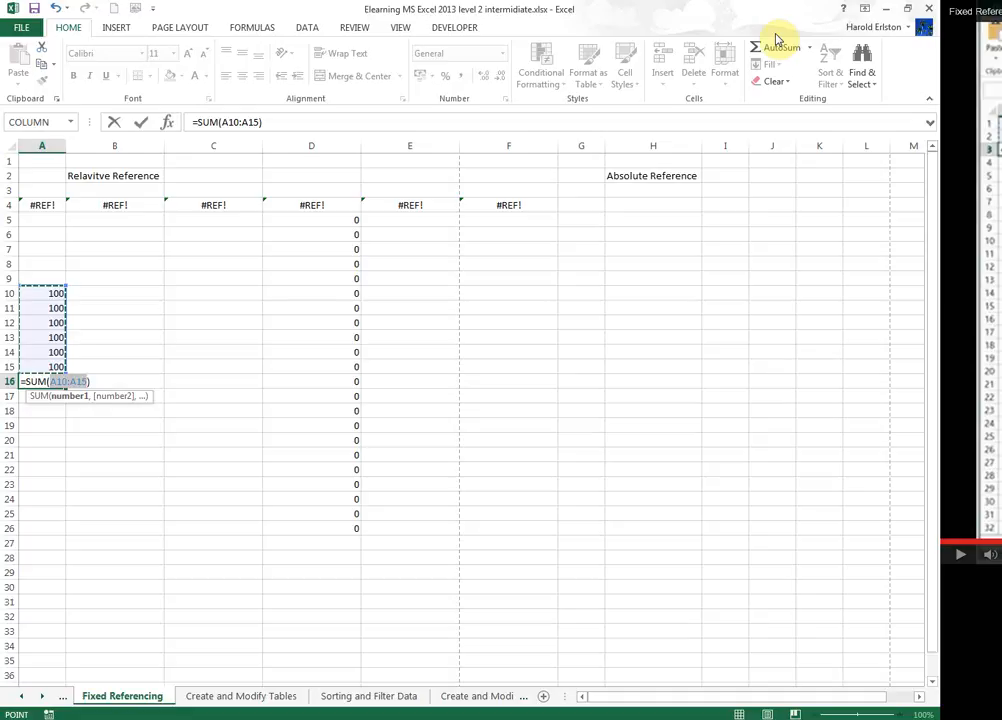
key(Return)
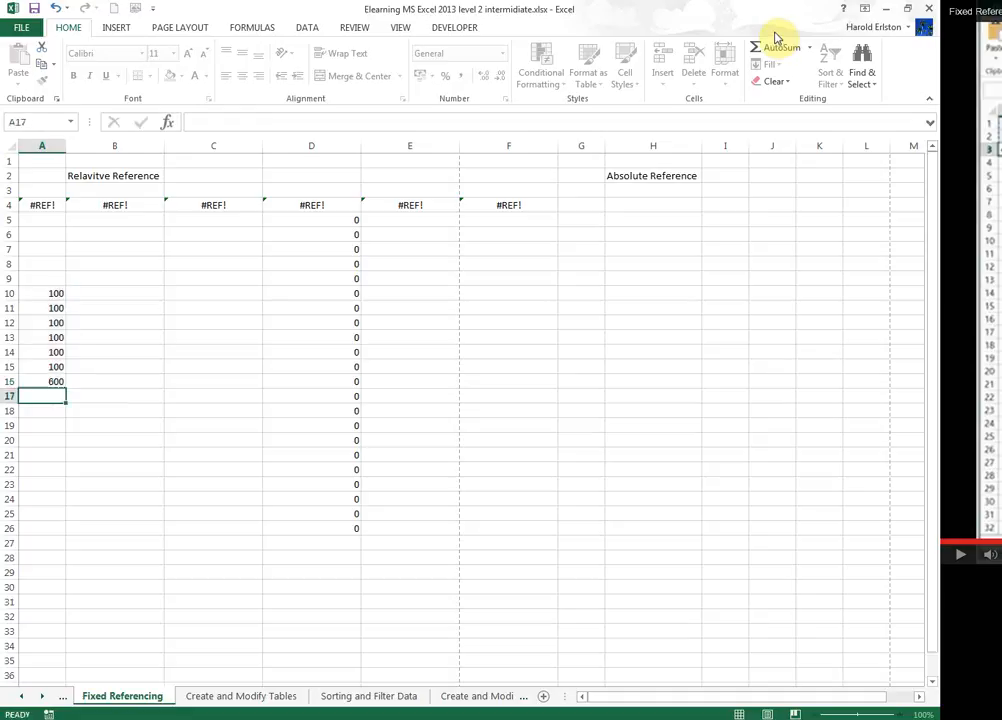
Give A16 a yellow fill and copy it down the column to A36.
click(45, 382)
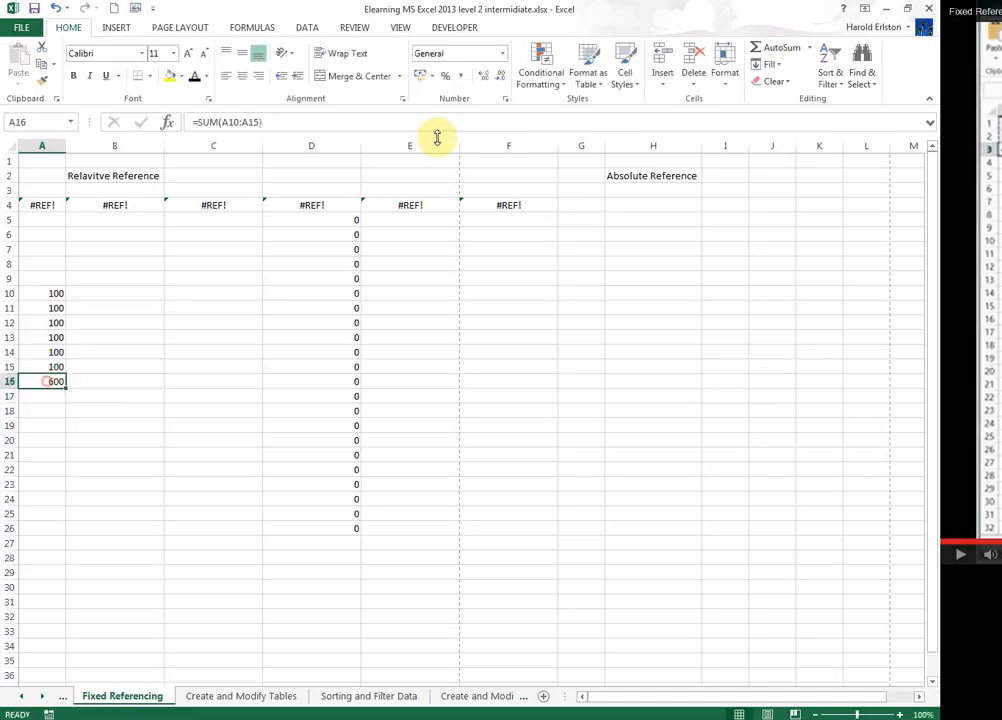
click(169, 77)
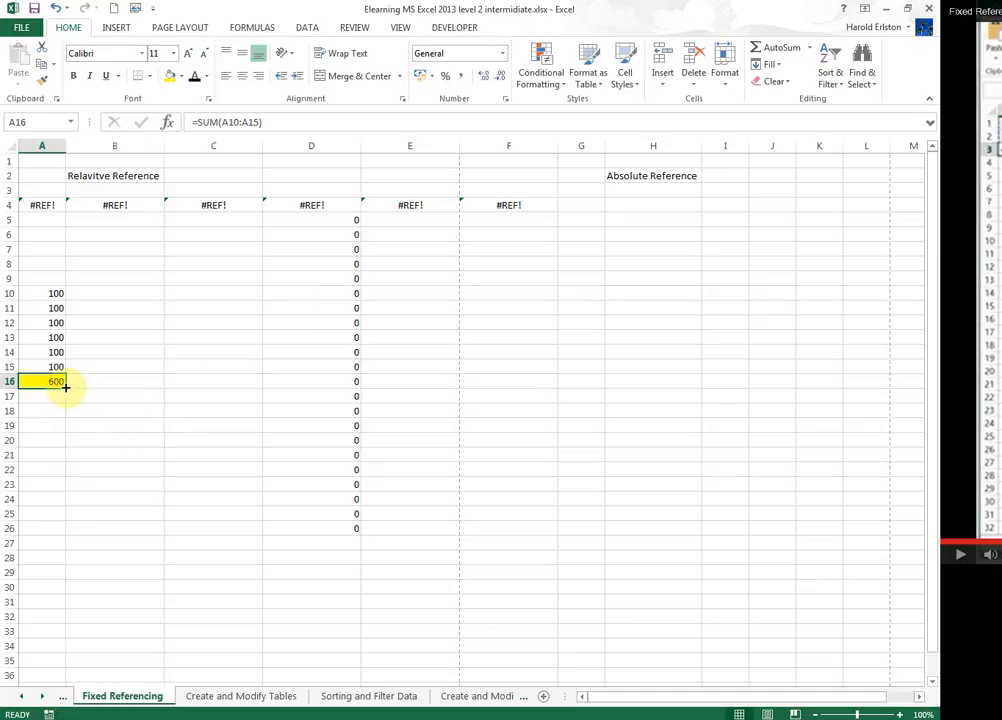
drag(64, 386, 38, 677)
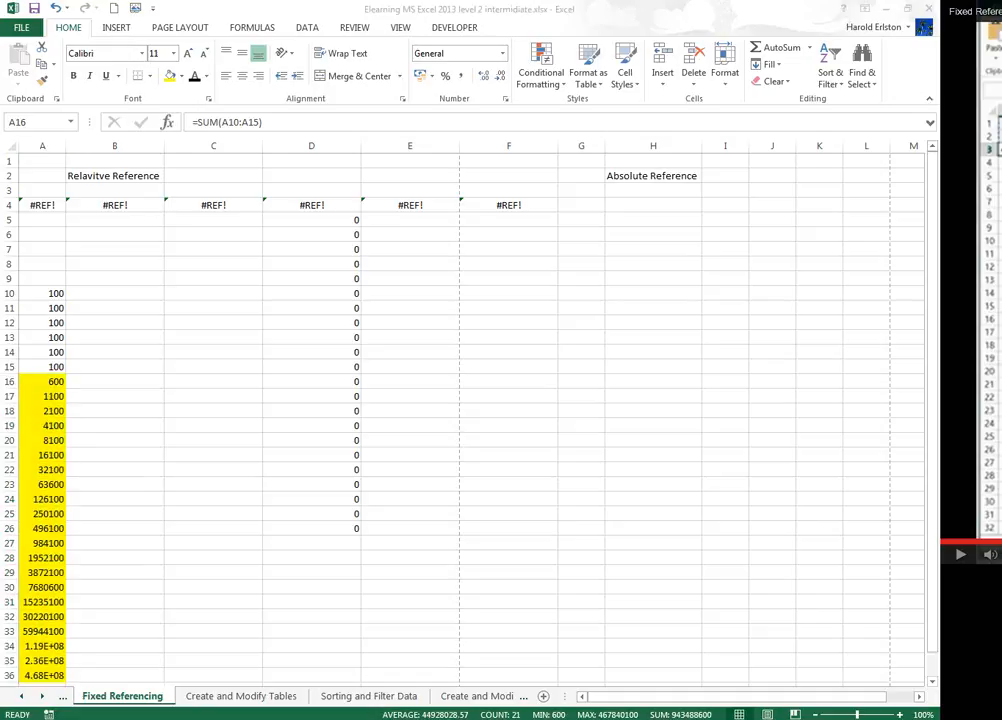
Copy A16's sum formula right across to C16.
click(31, 381)
click(31, 381)
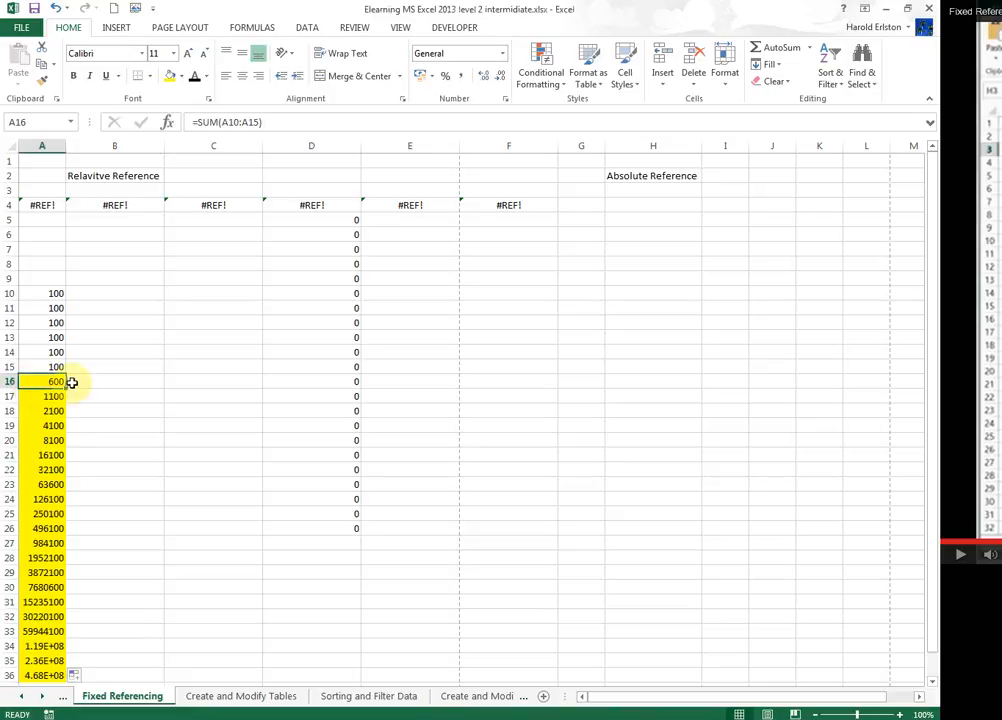
drag(65, 390, 242, 378)
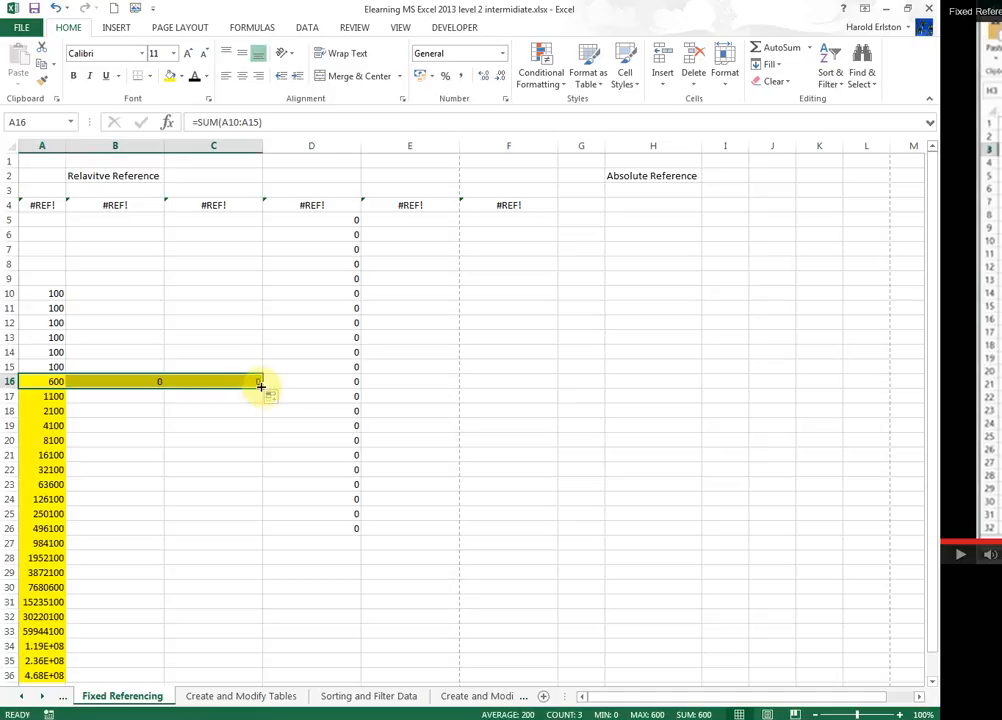
Extend C16's sum formula into D16, then undo that fill.
drag(262, 390, 332, 383)
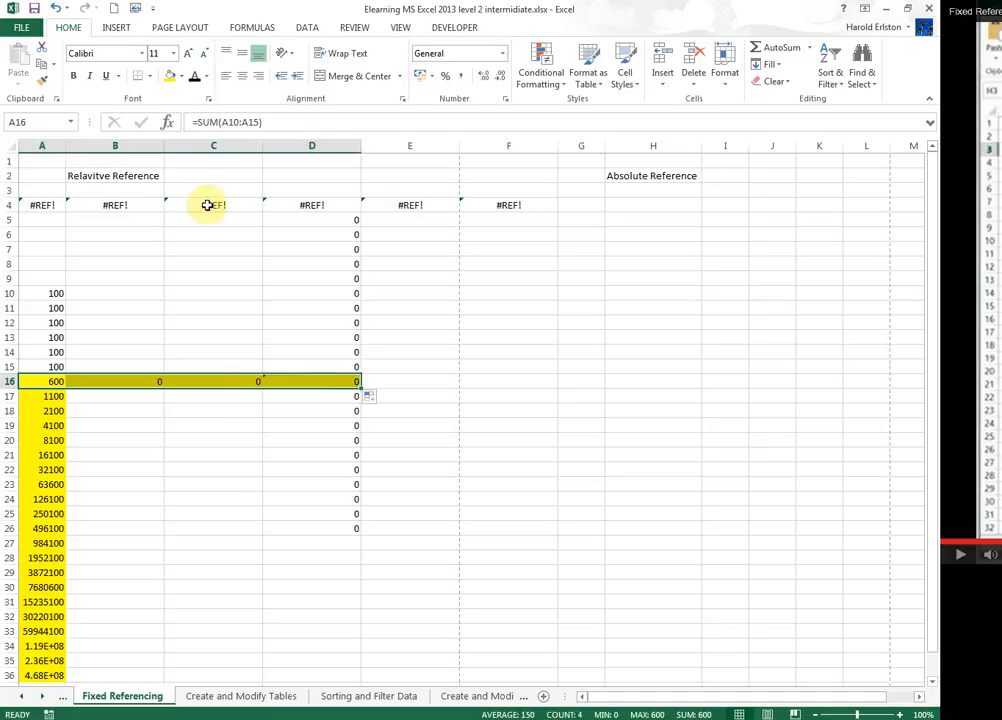
click(55, 8)
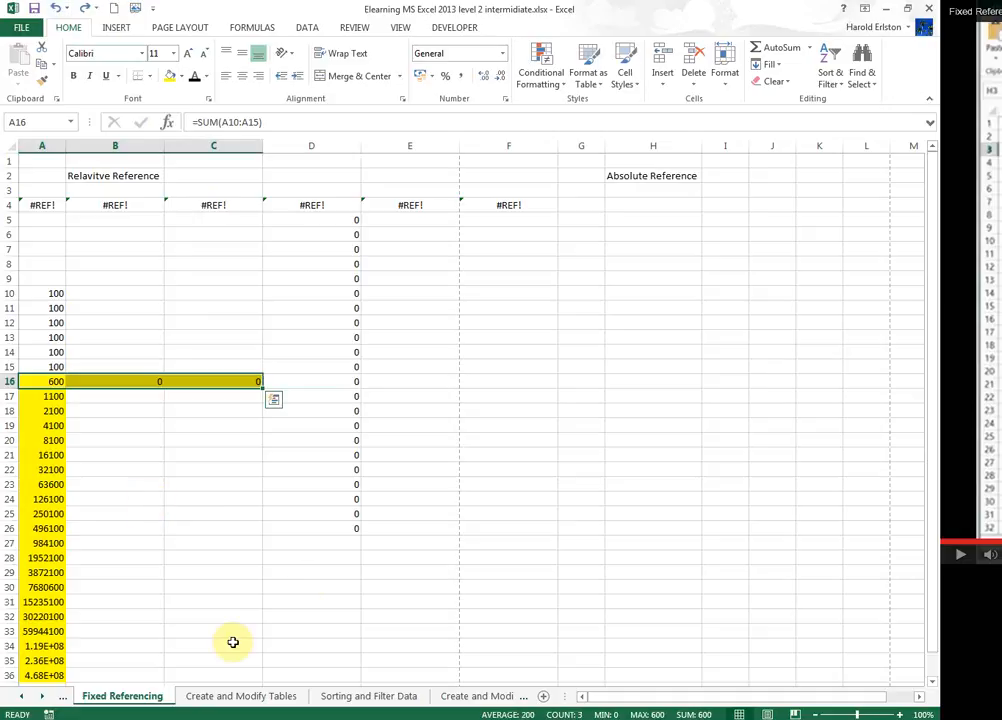
Clear the contents of D5 through D27.
drag(333, 220, 333, 235)
drag(339, 340, 347, 545)
key(Delete)
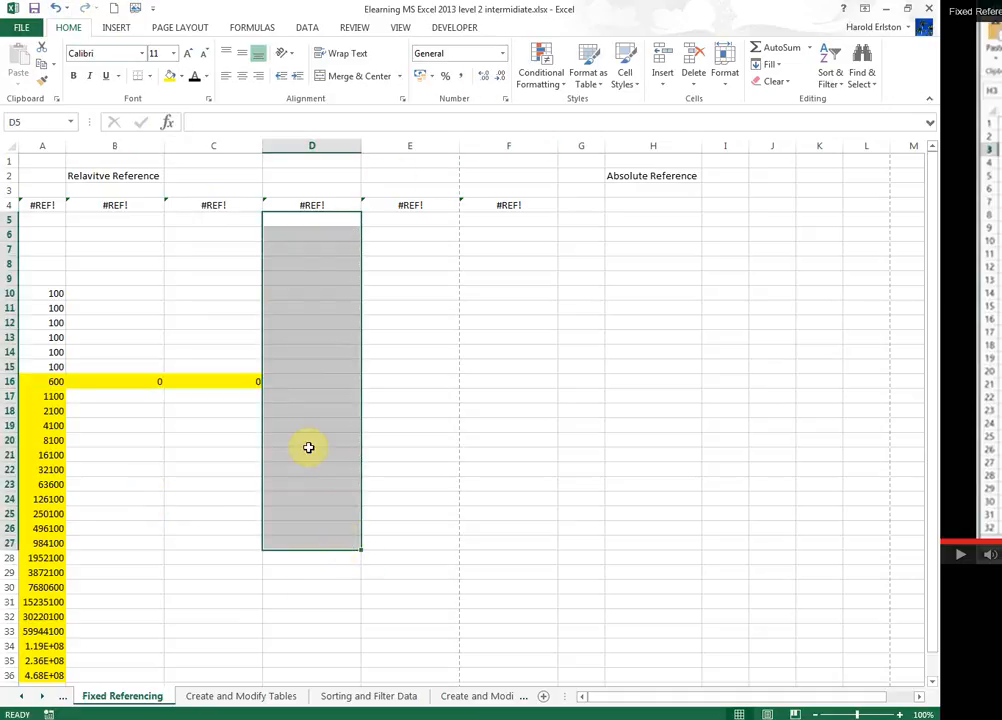
Copy C16's sum formula right across to E16.
click(175, 398)
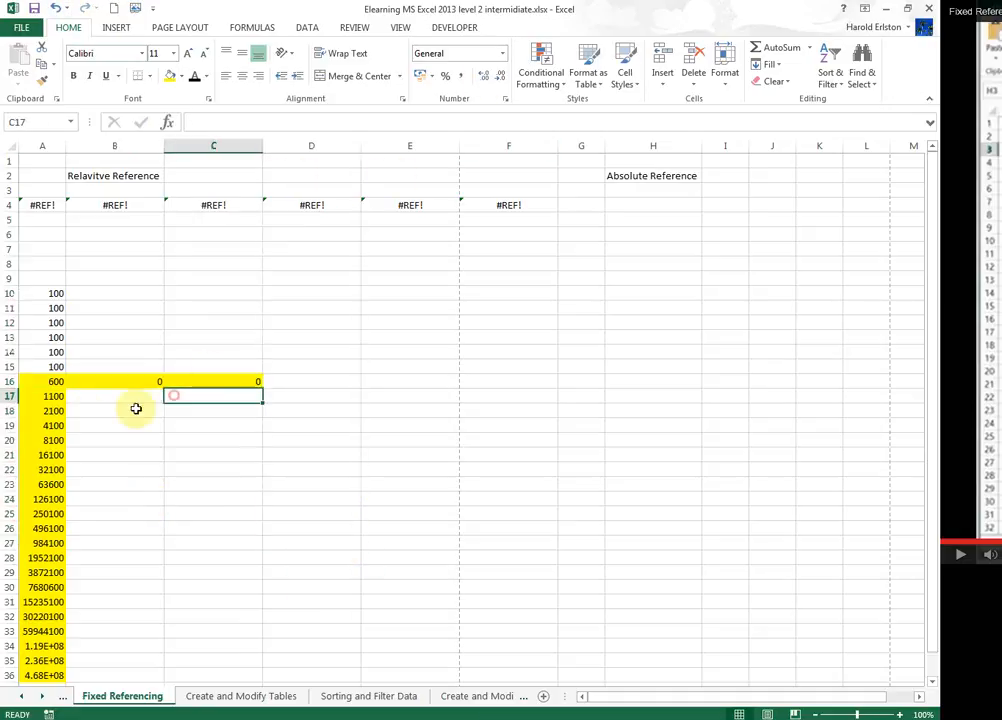
click(258, 381)
drag(262, 387, 490, 384)
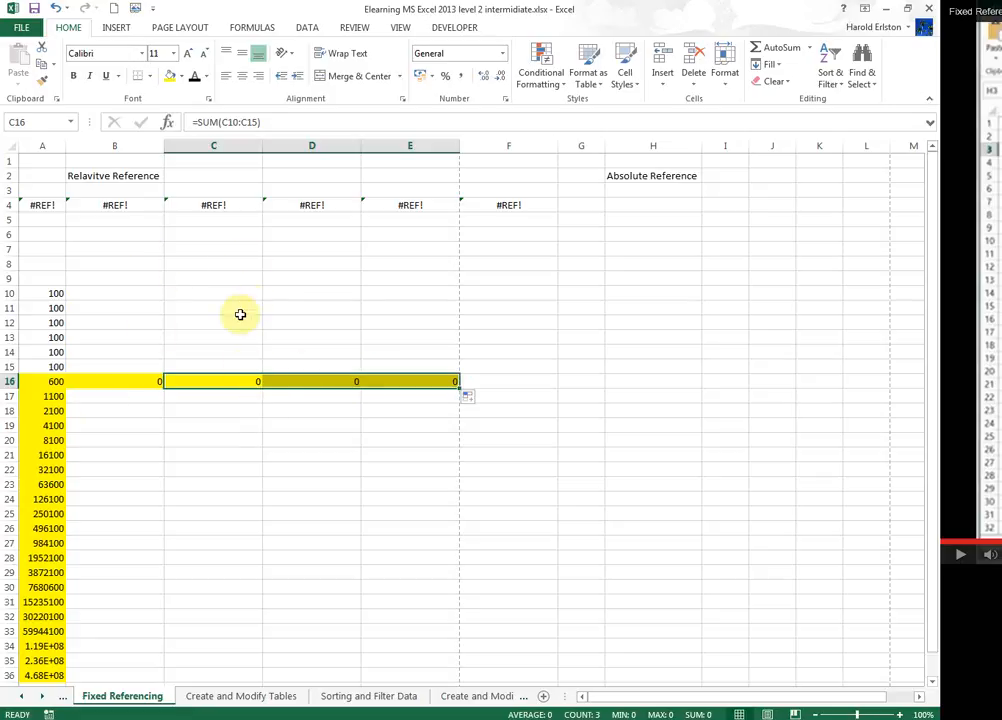
Open E16's formula to inspect its references, then cancel editing.
click(415, 381)
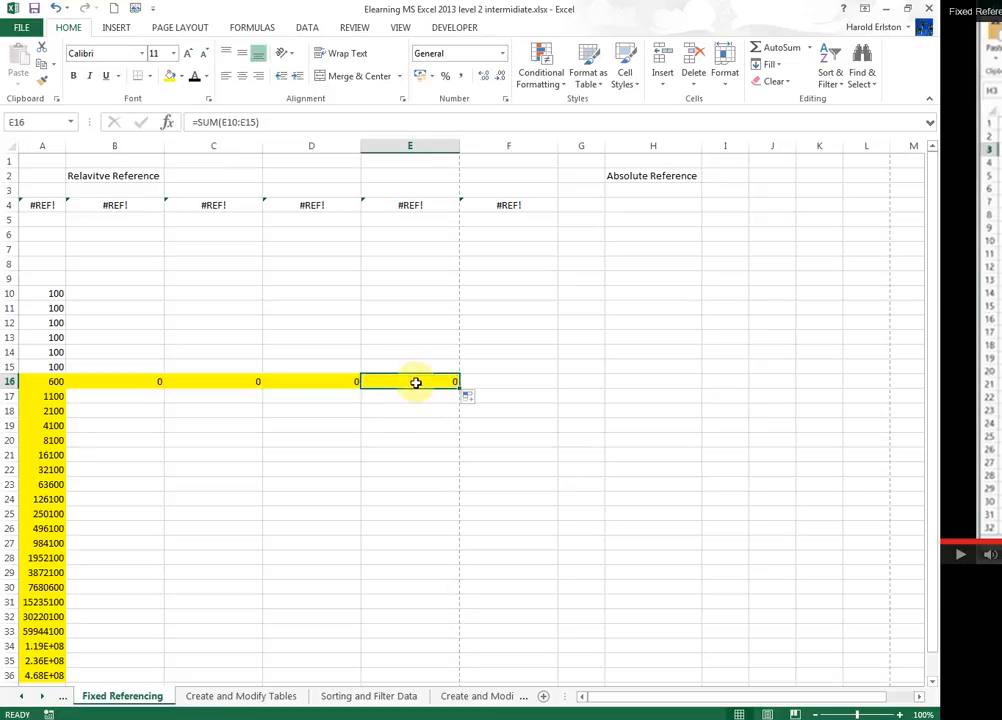
double_click(415, 382)
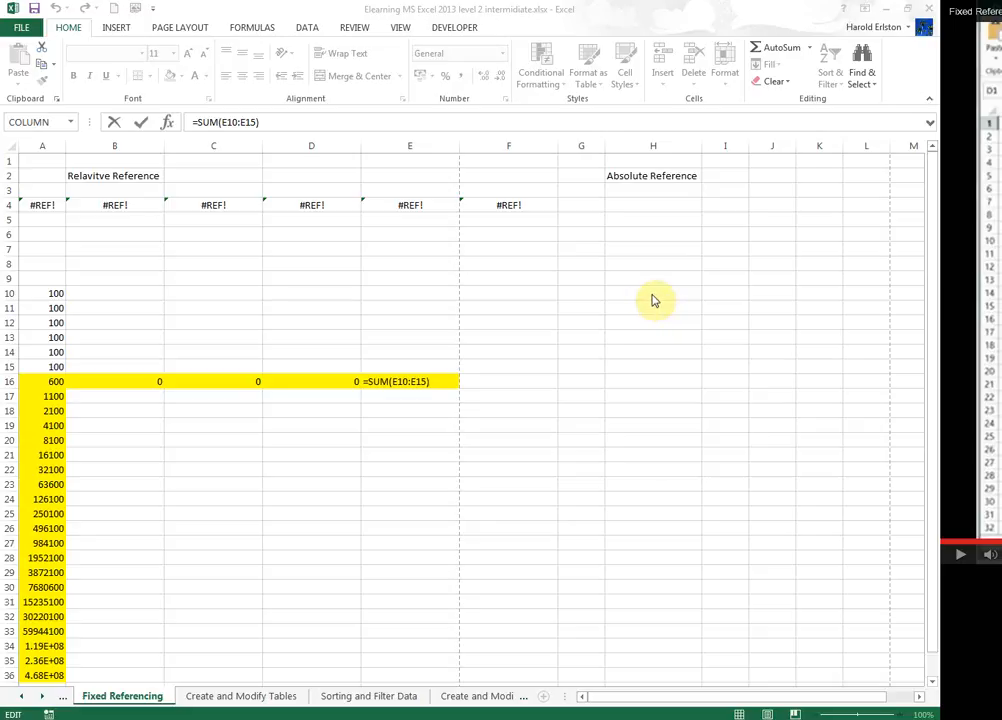
click(509, 385)
key(Escape)
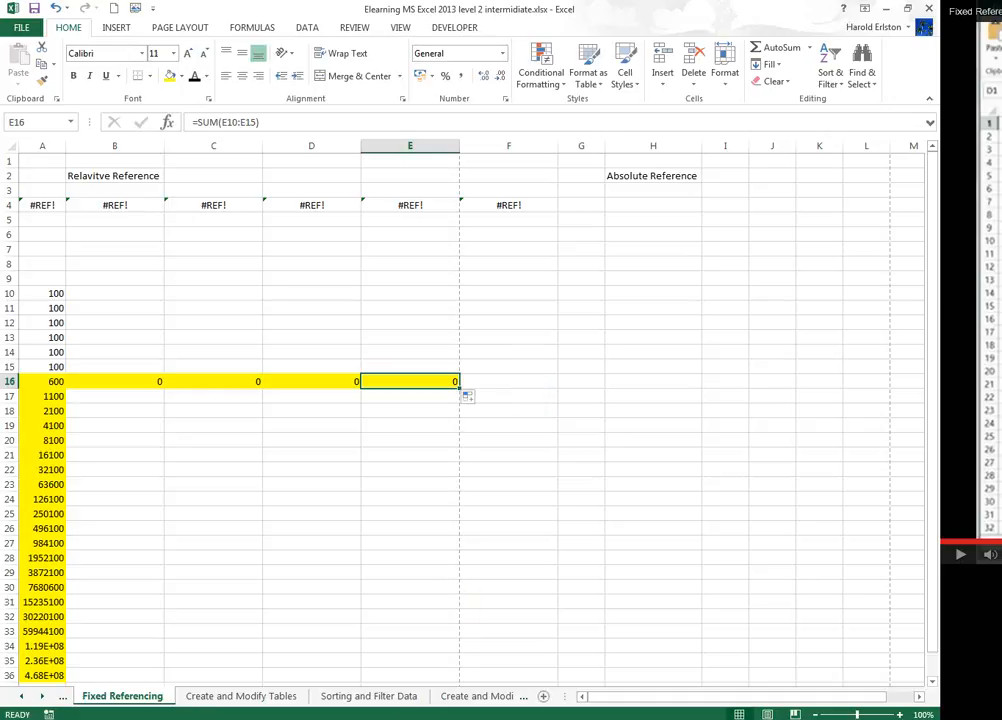
Make the column reference in H4's formula absolute, giving =$A4.
mouse_move(391, 719)
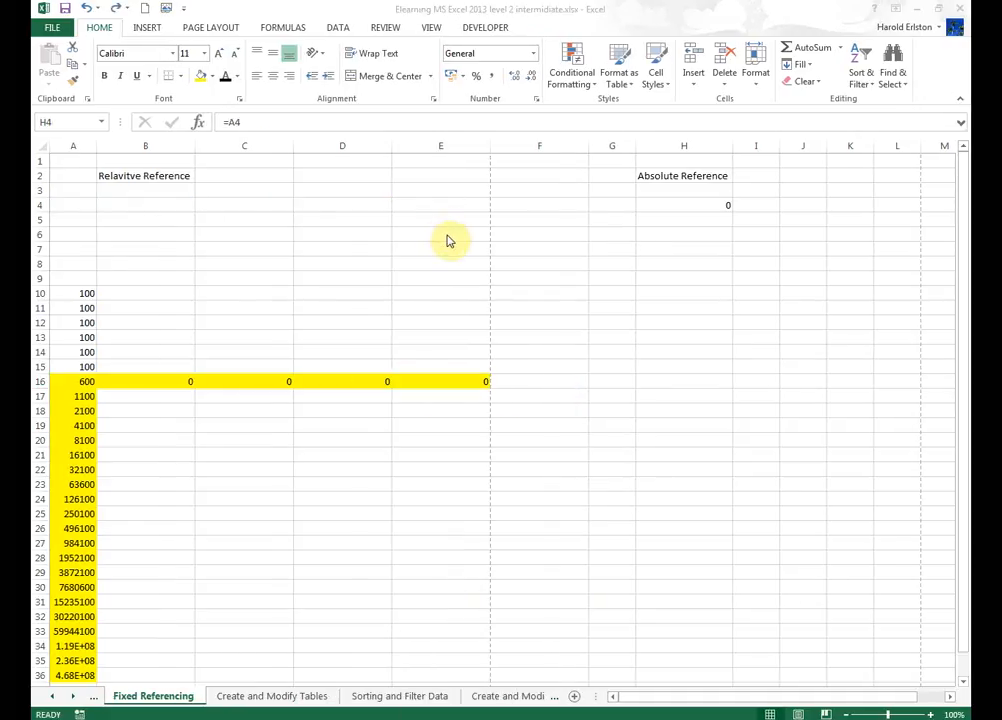
double_click(696, 204)
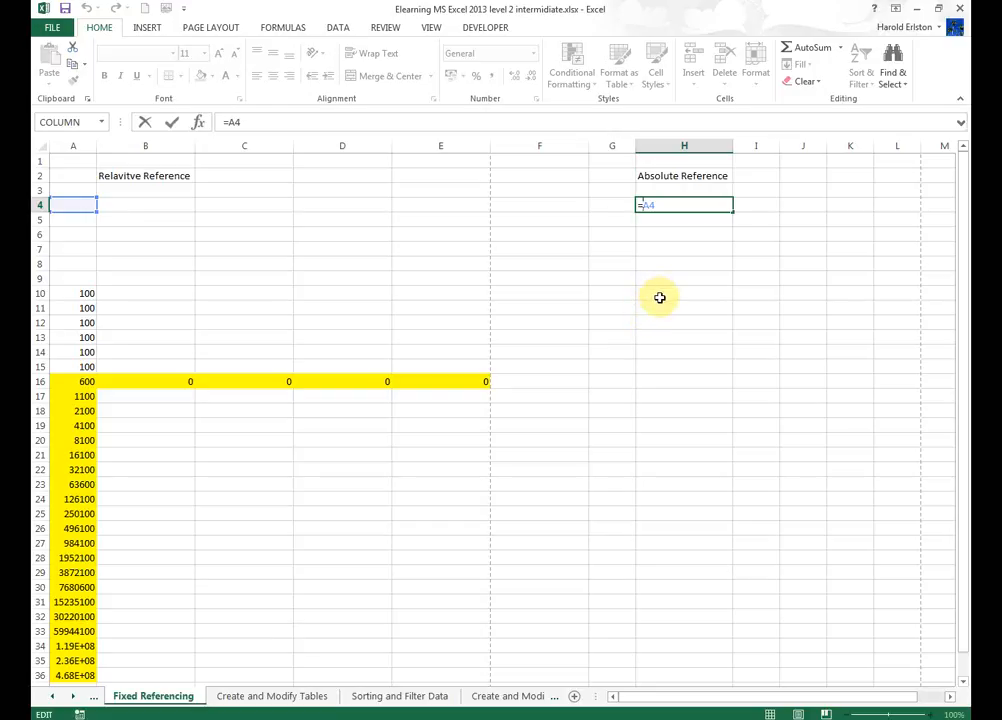
text($)
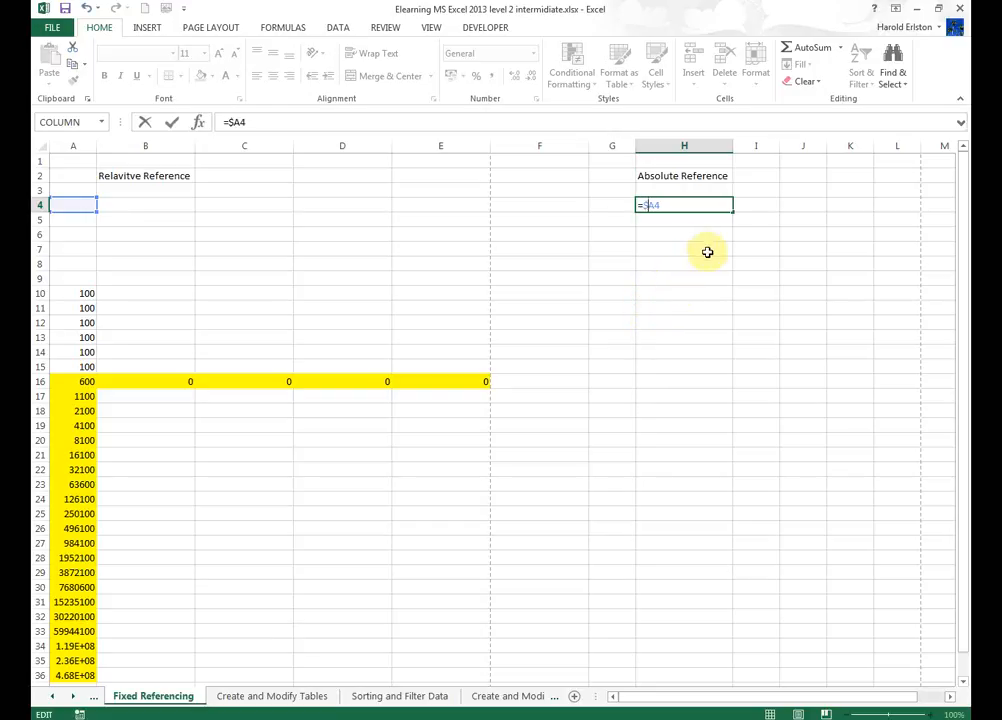
key(Return)
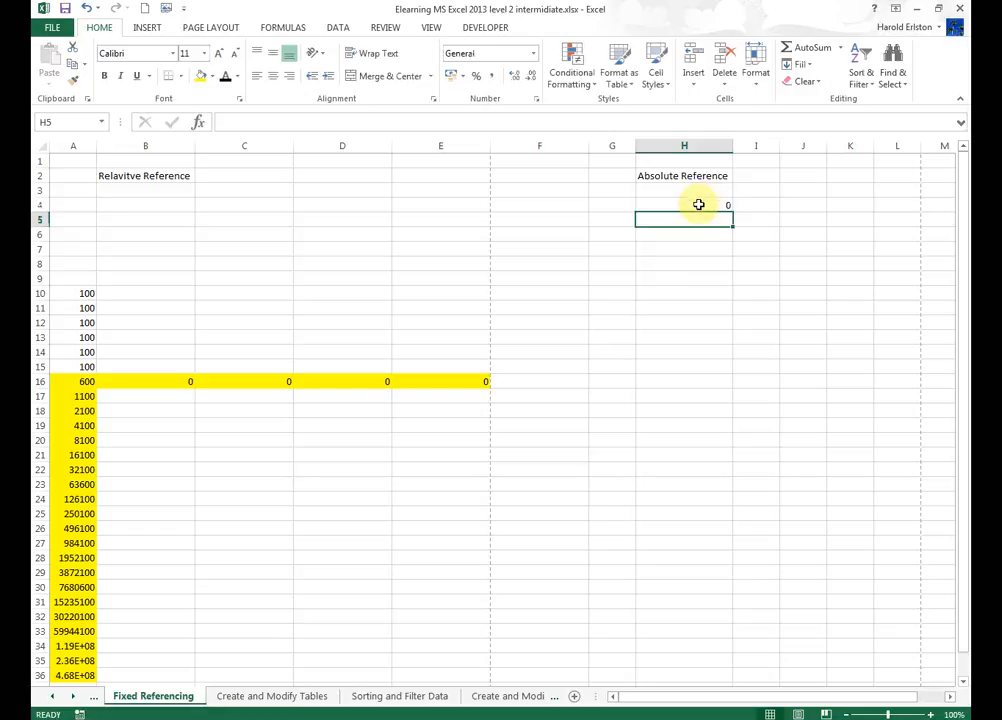
Copy H4's formula down to H30, then undo the fill.
click(698, 204)
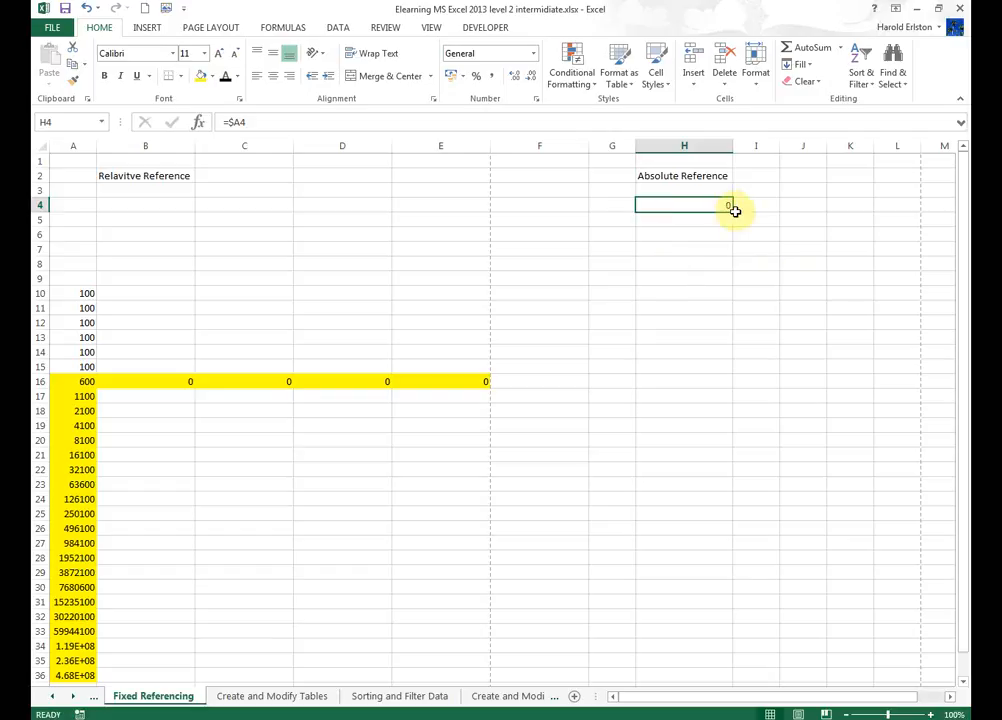
drag(733, 209, 757, 590)
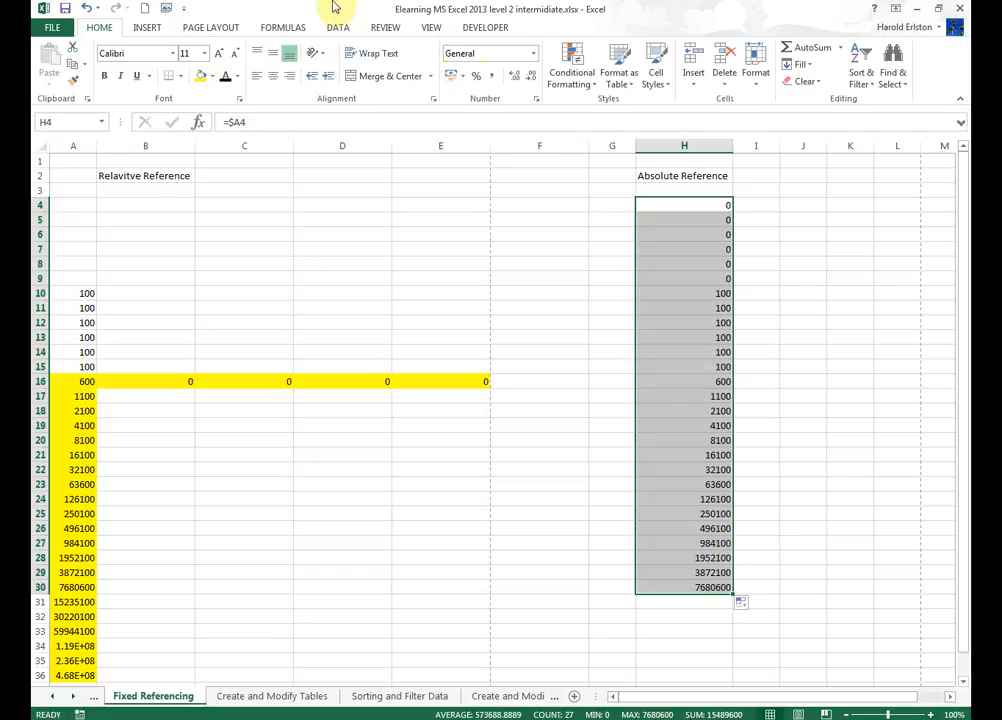
click(84, 8)
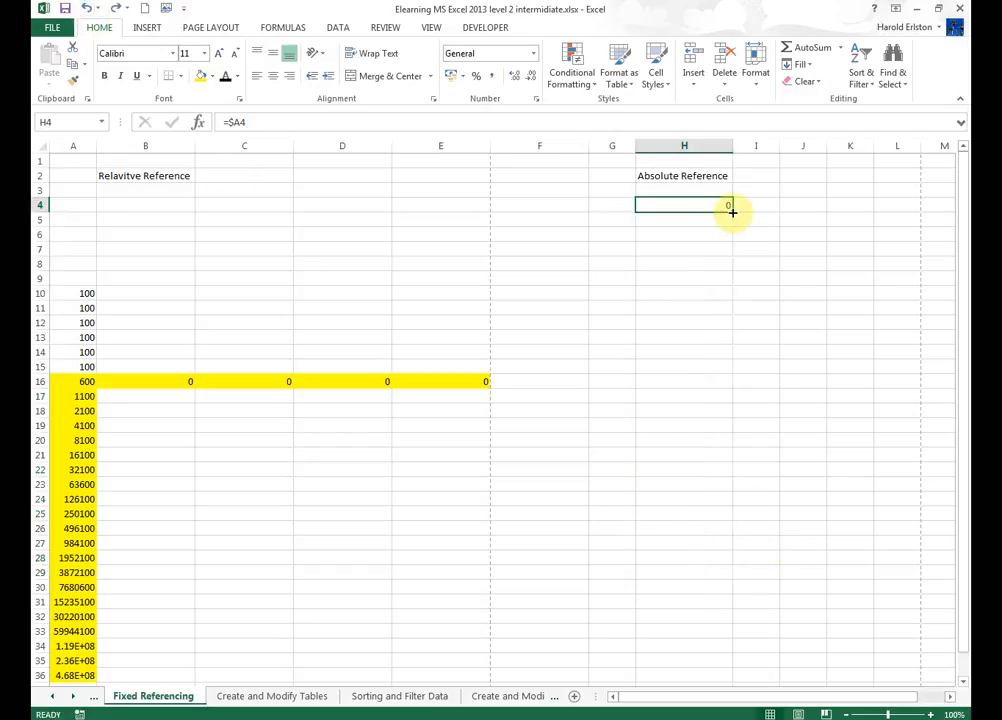
Copy H4's formula across row 4 to O4 and inspect each copied cell's formula.
drag(732, 212, 505, 251)
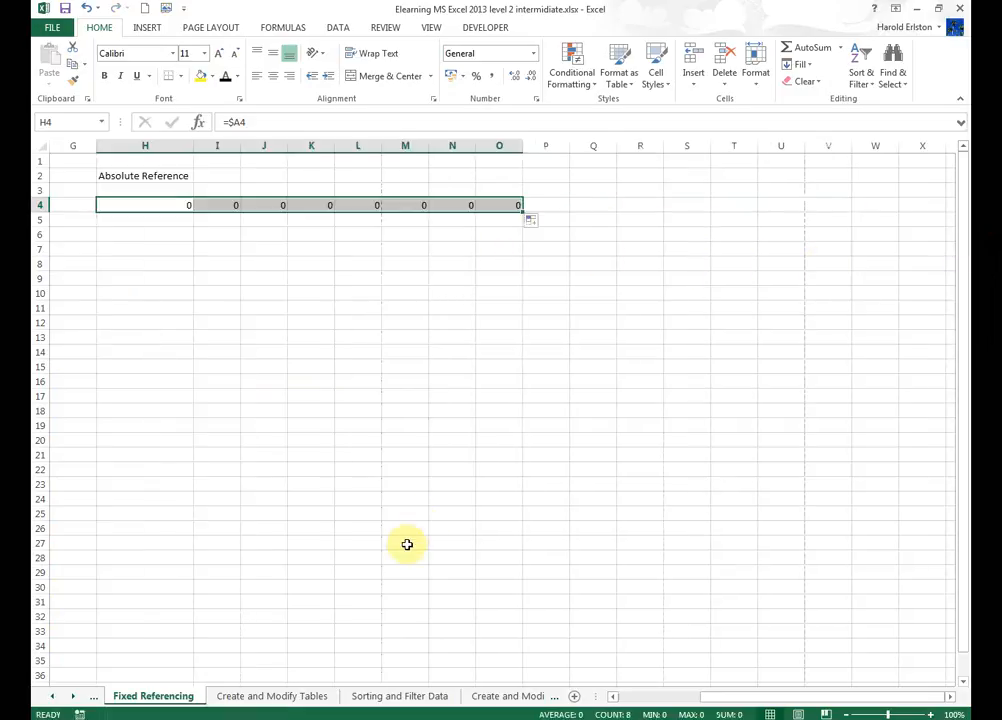
click(226, 203)
click(273, 215)
click(277, 203)
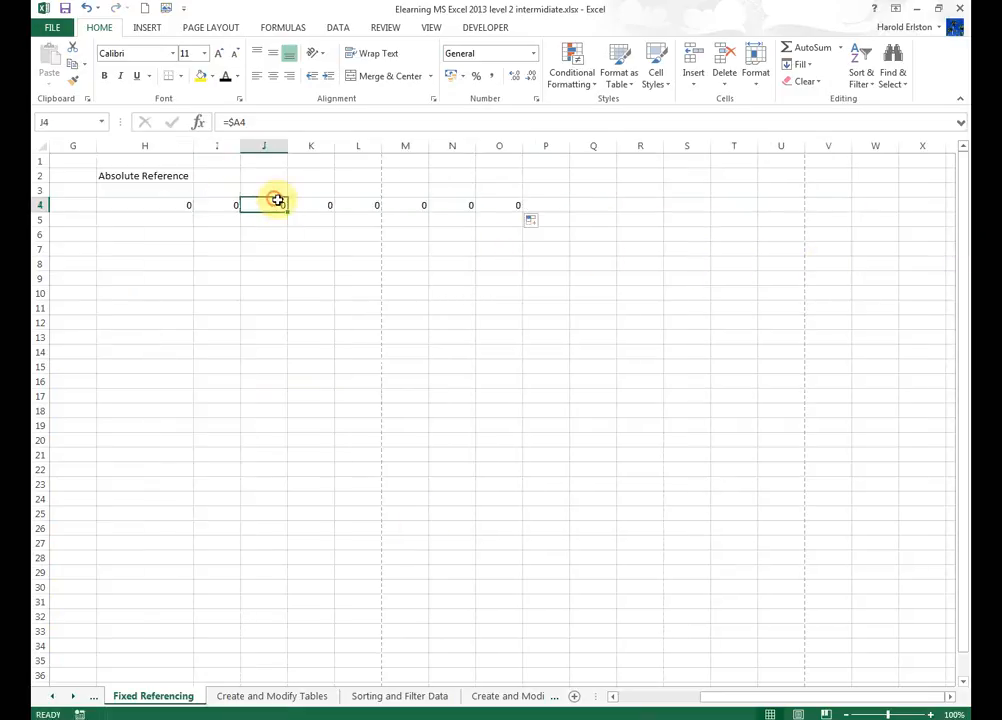
click(316, 205)
click(376, 202)
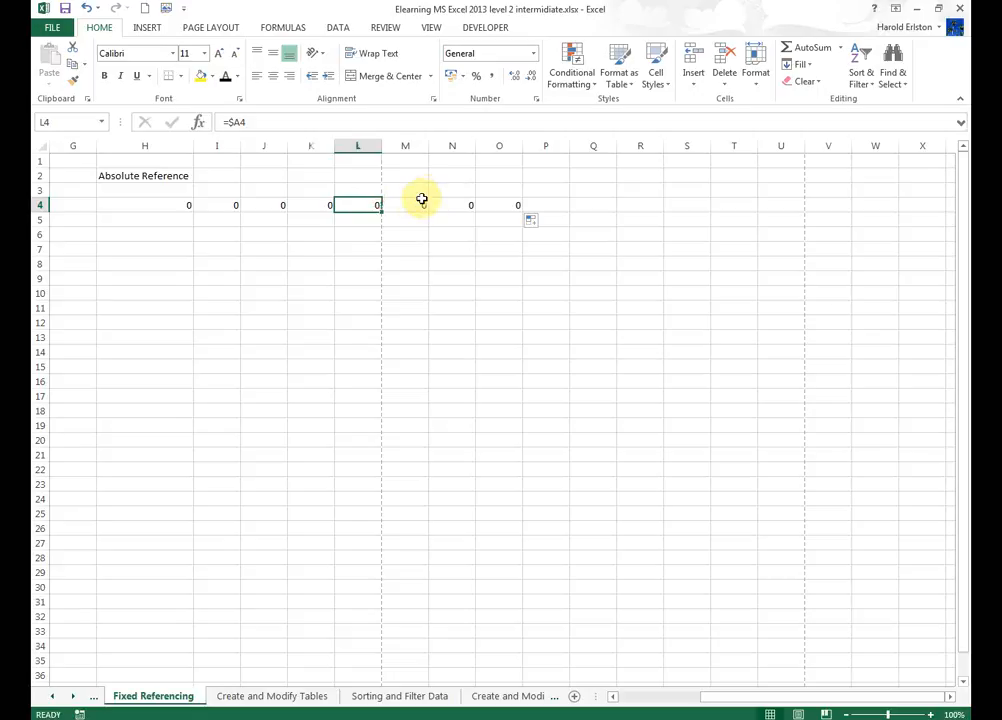
click(423, 201)
click(454, 202)
click(502, 202)
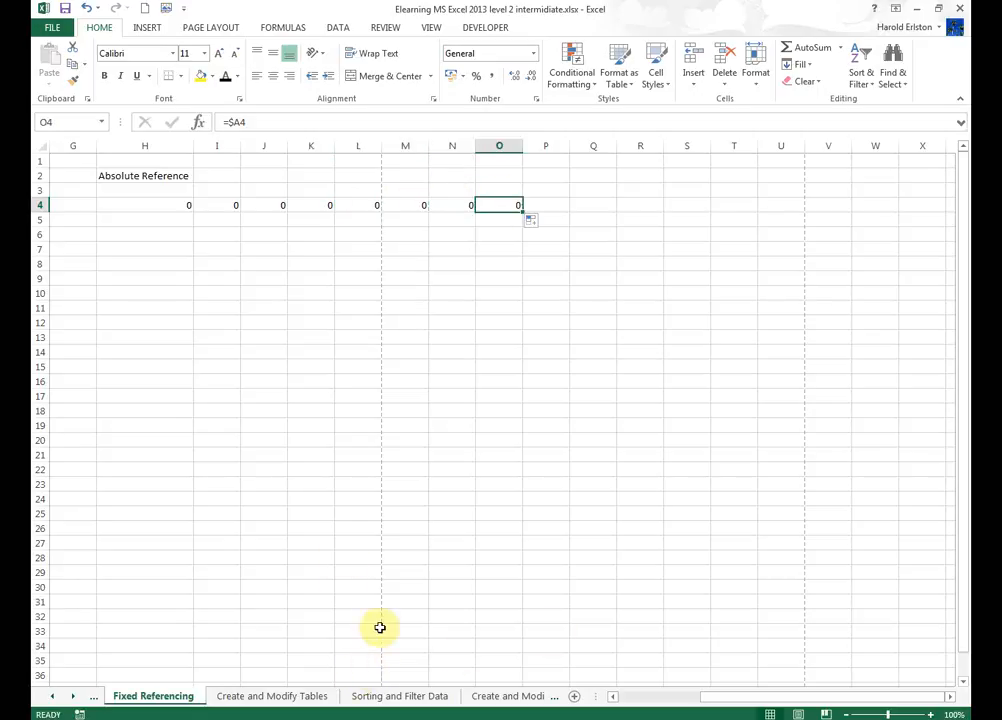
key(Left)
key(Left)
key(Home)
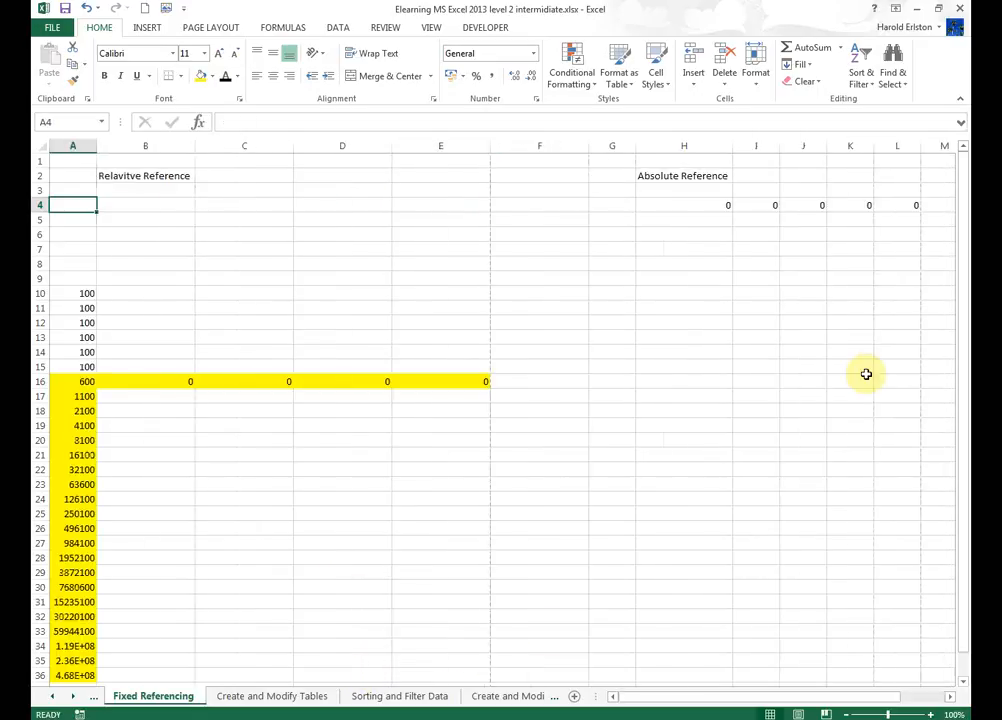
Set H4's formula to =$A$4 so both column and row are absolute.
click(717, 205)
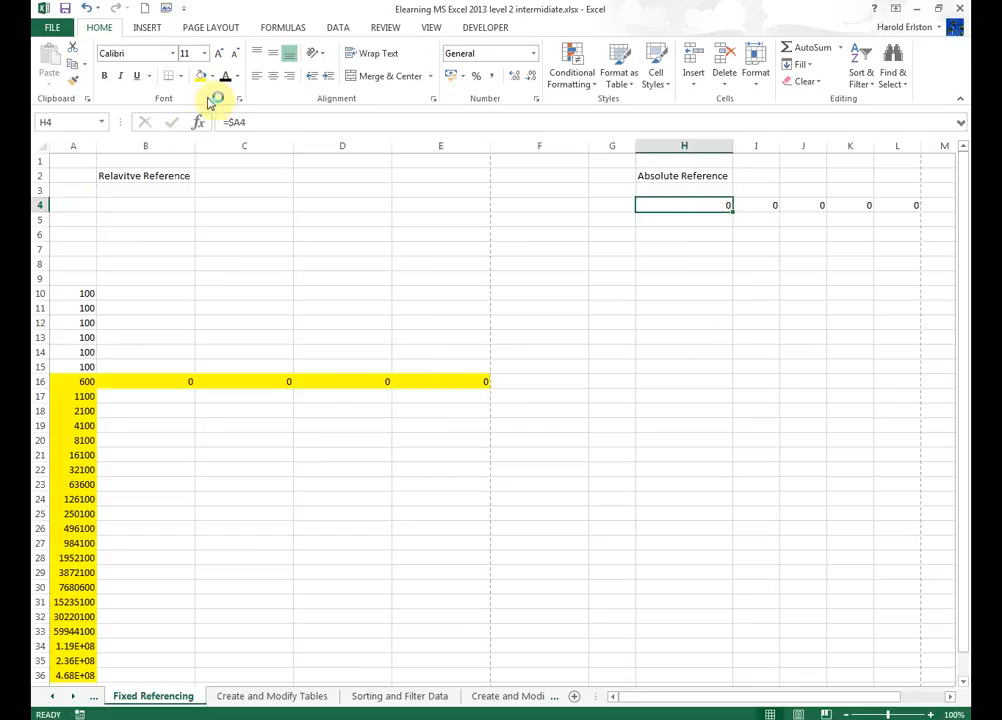
click(240, 122)
key(BackSpace)
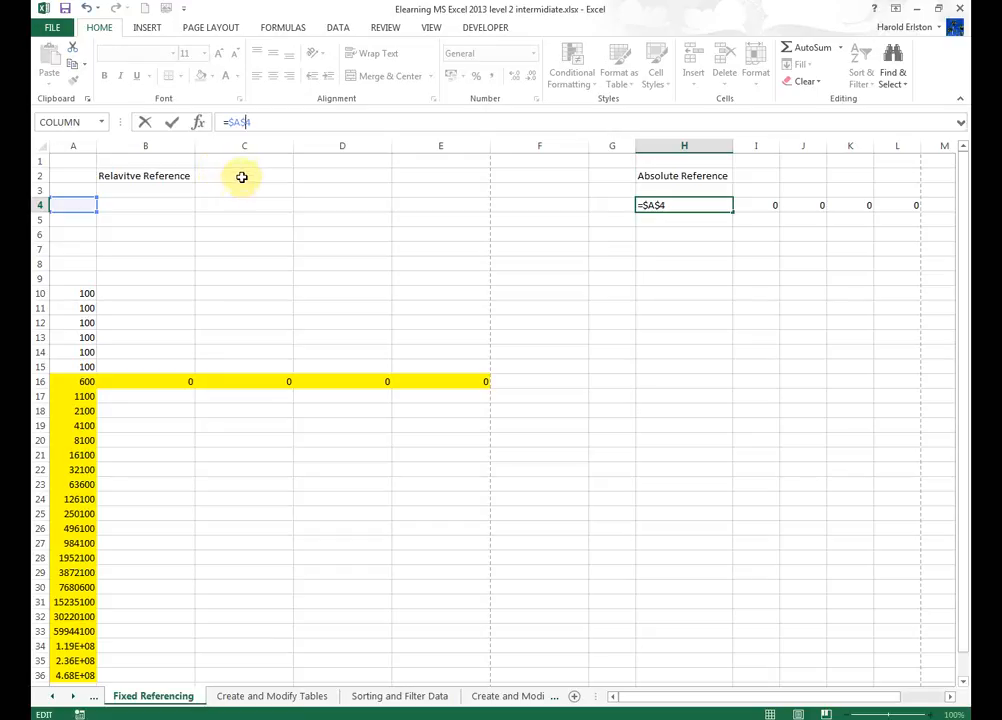
key(Return)
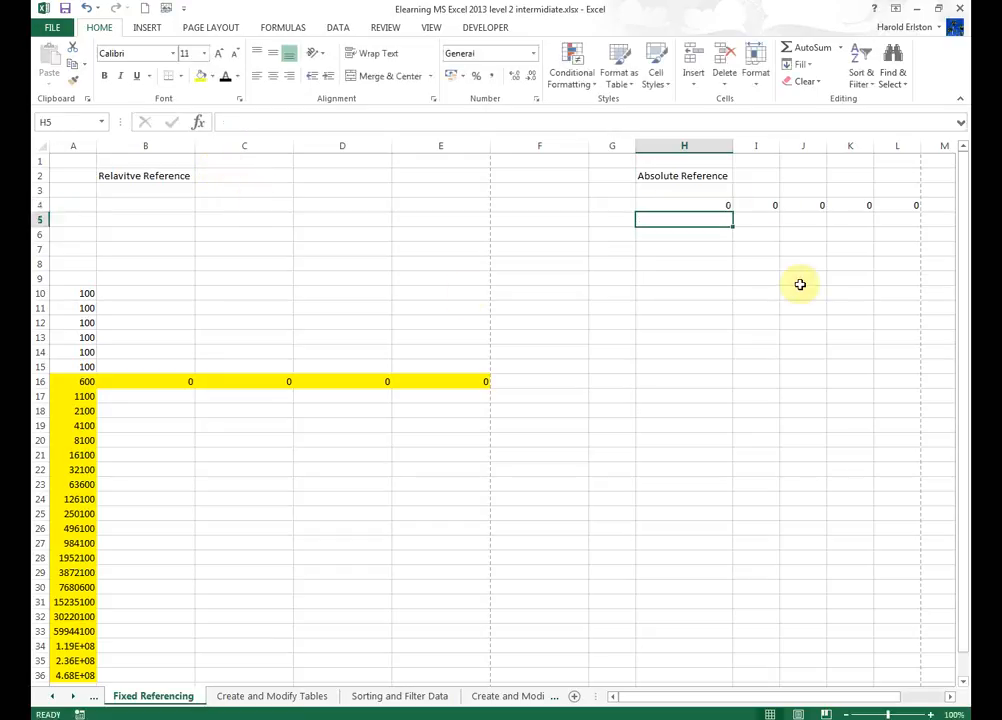
Clear the previously copied formulas in I4 through L5.
click(728, 204)
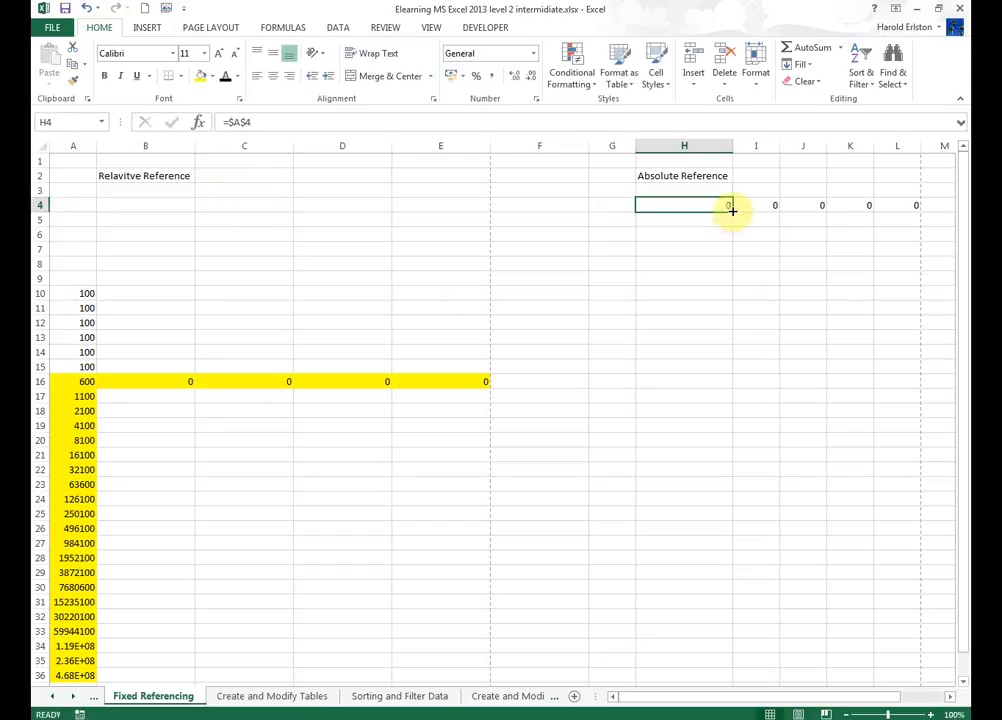
drag(752, 204, 899, 208)
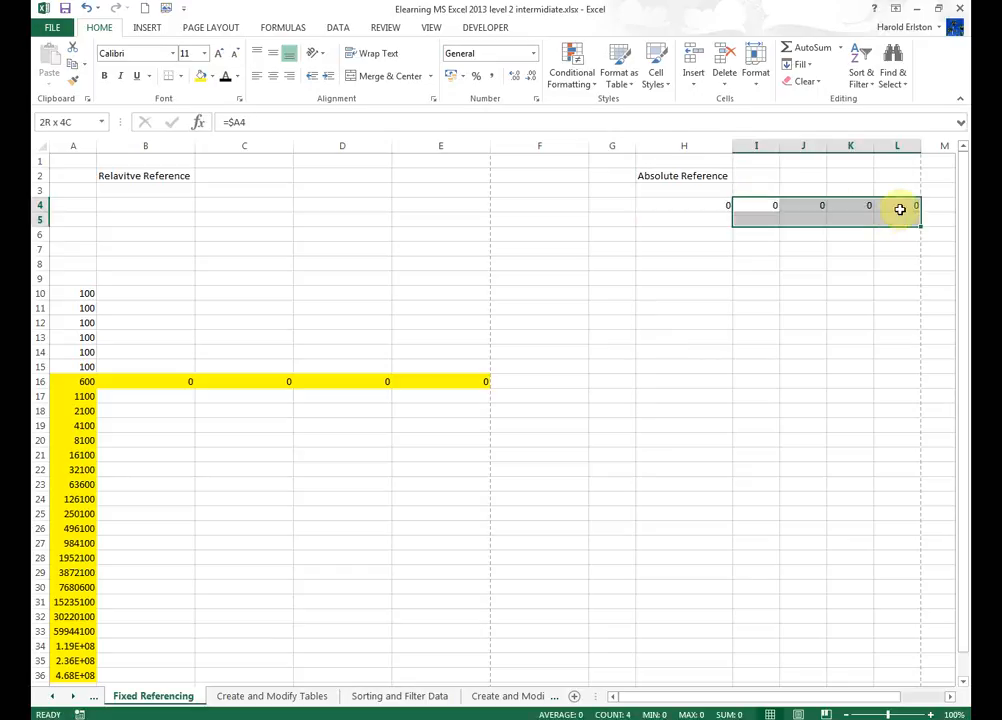
key(Delete)
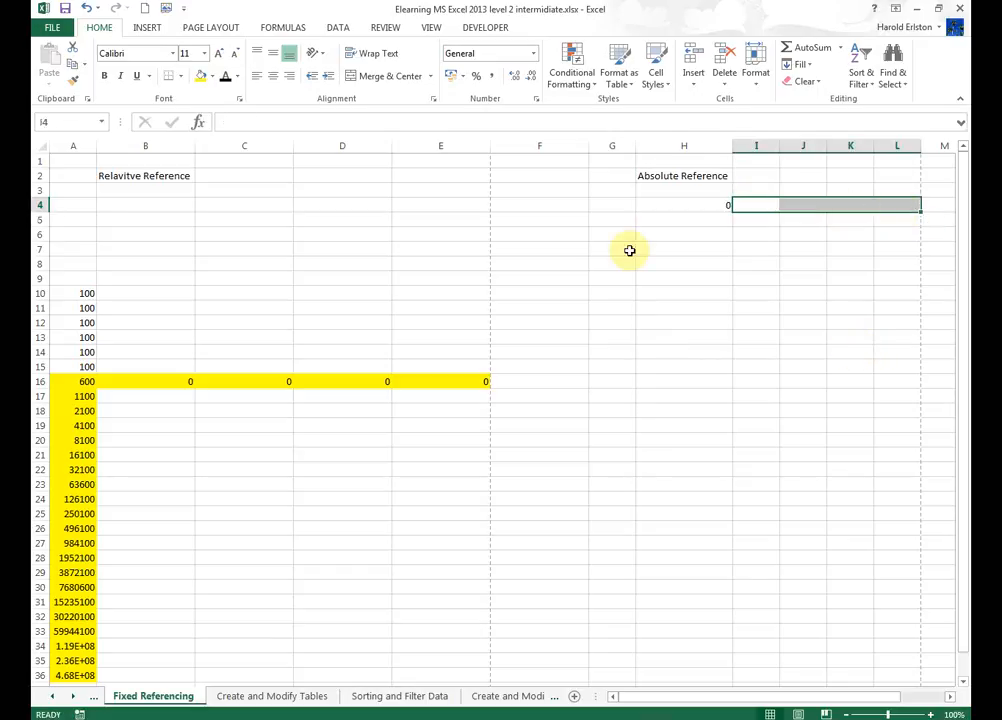
Copy H4's formula down to H19 and across to L4.
click(696, 209)
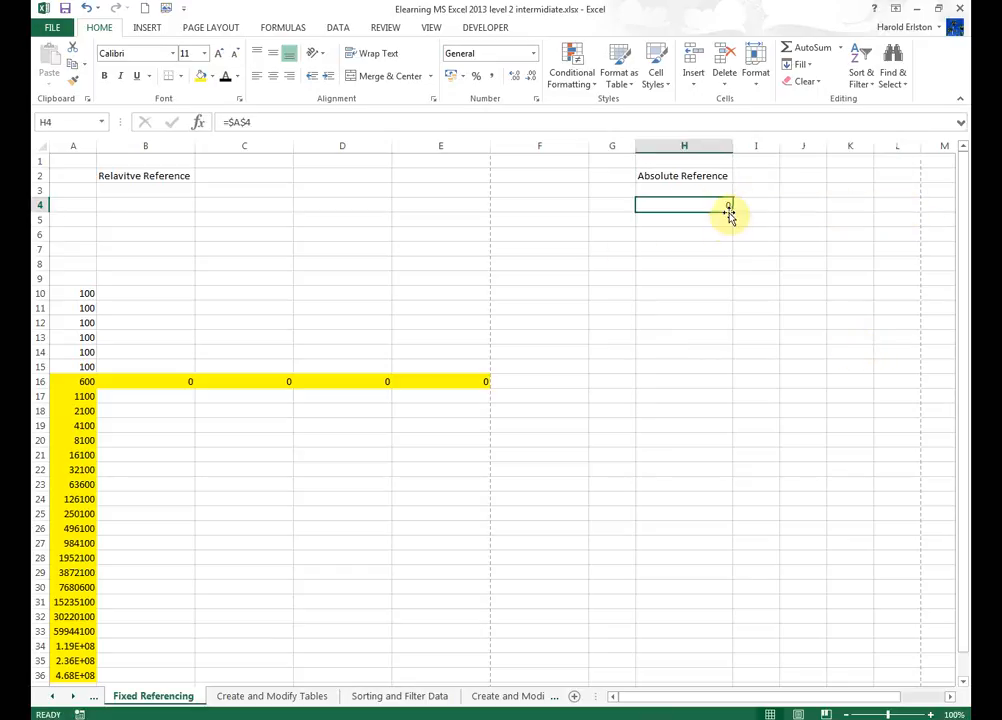
drag(734, 212, 758, 424)
click(716, 206)
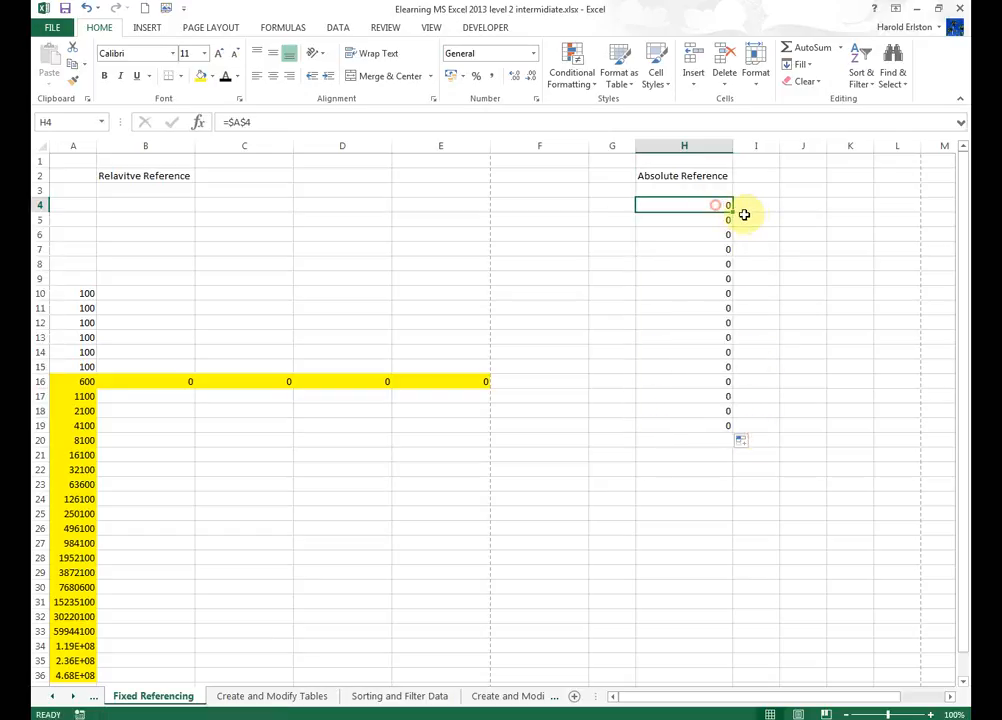
drag(734, 212, 928, 217)
Enter 1 in A4 and check the copied formulas in I4 and H5.
click(72, 202)
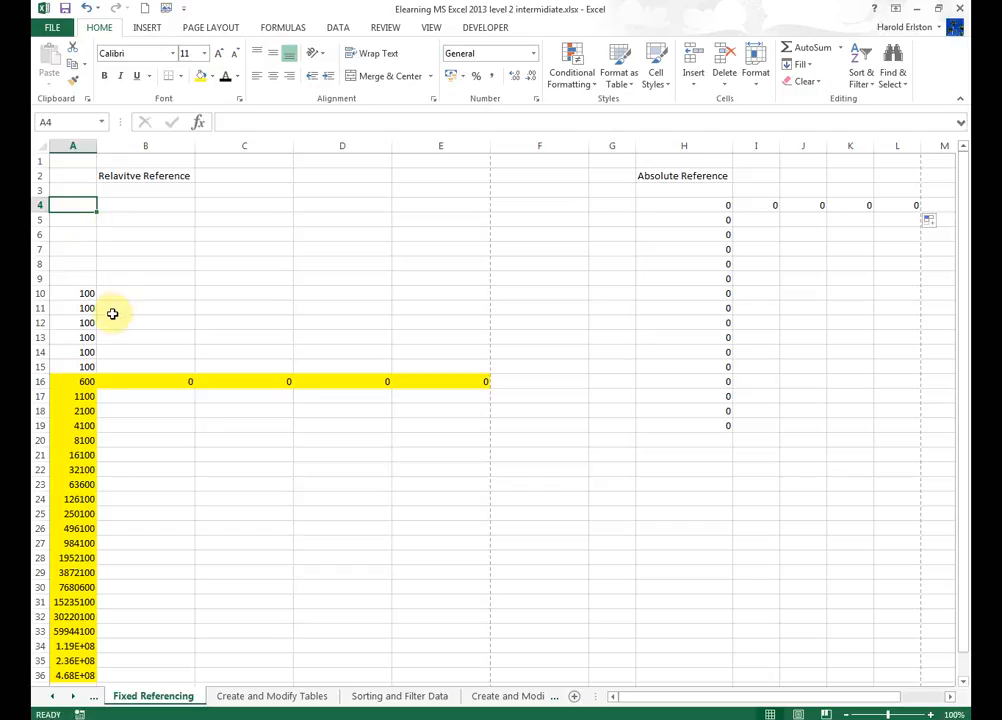
text(1)
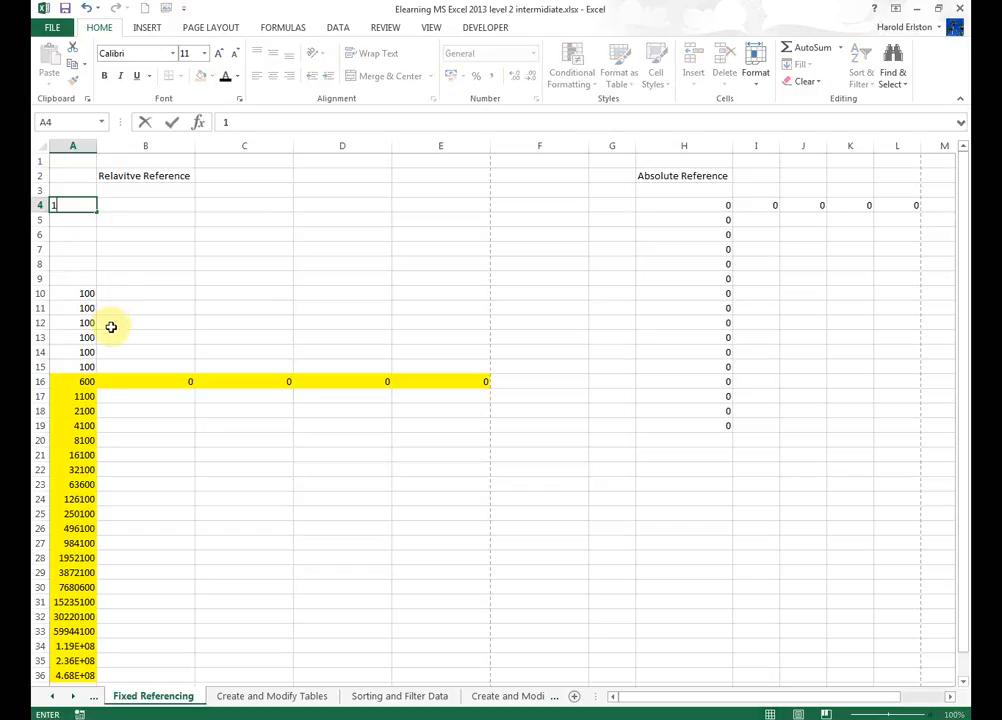
key(Return)
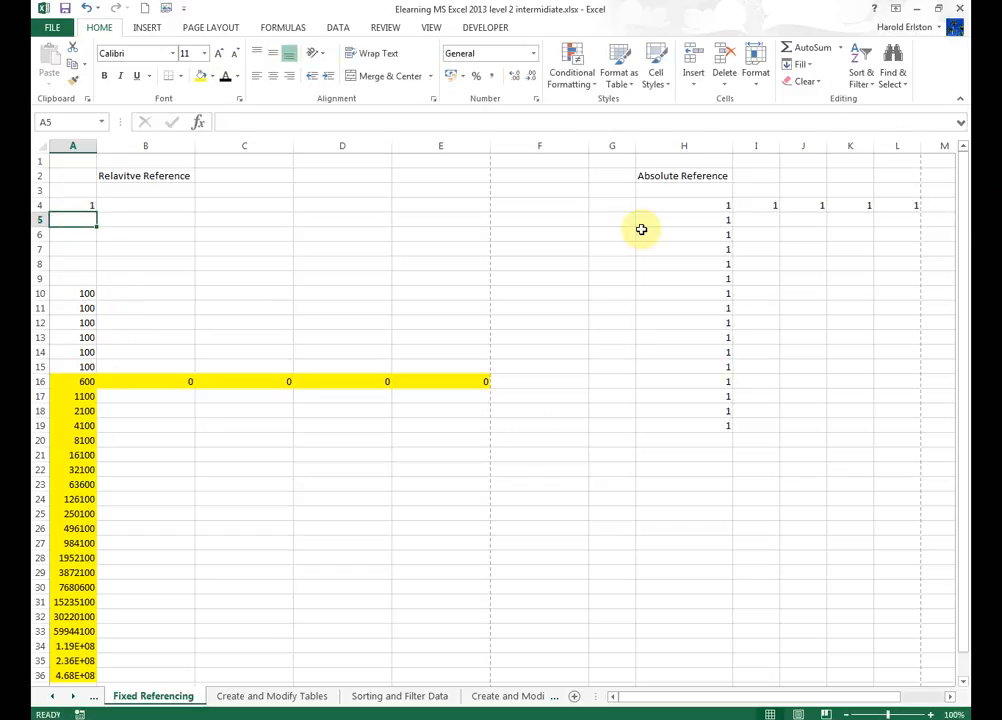
click(773, 210)
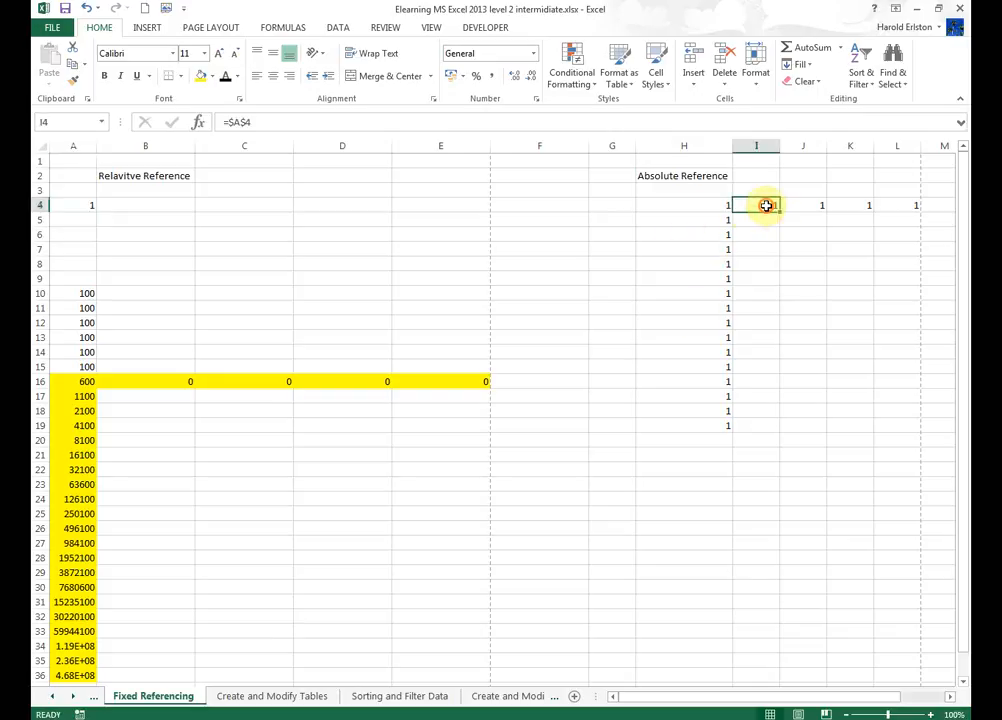
click(704, 221)
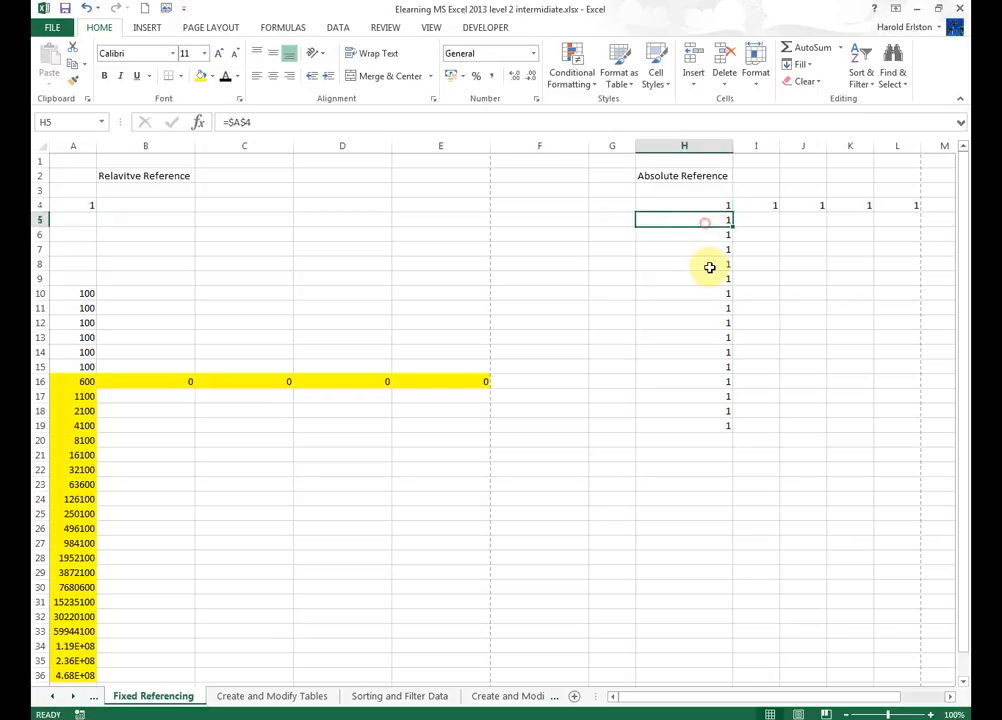
Enter 100 in A4.
click(81, 204)
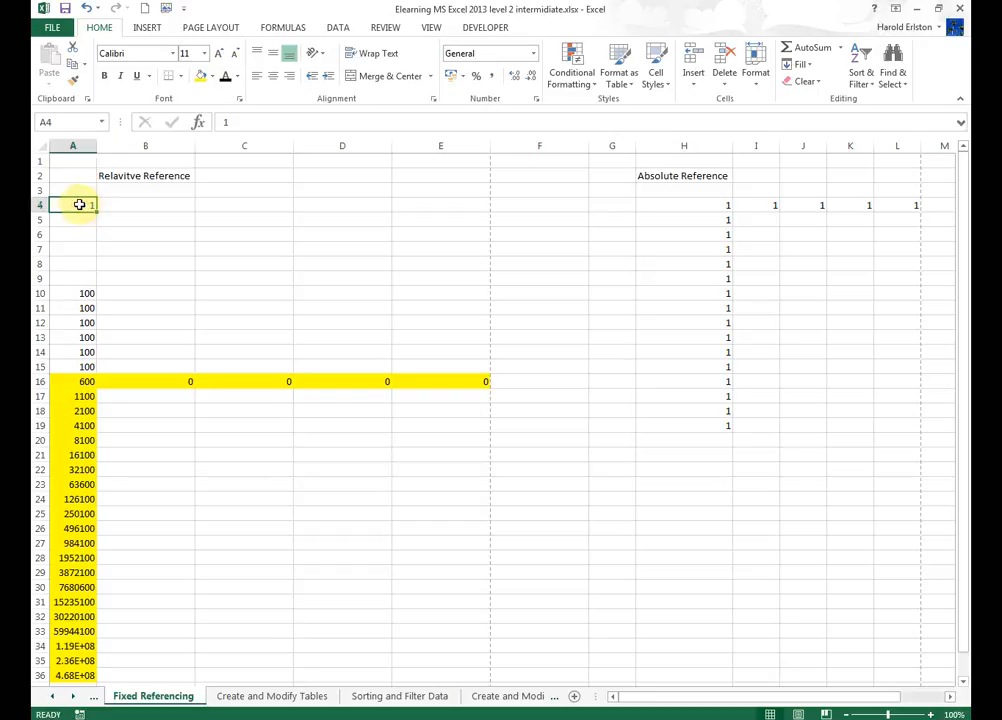
text(100)
key(Return)
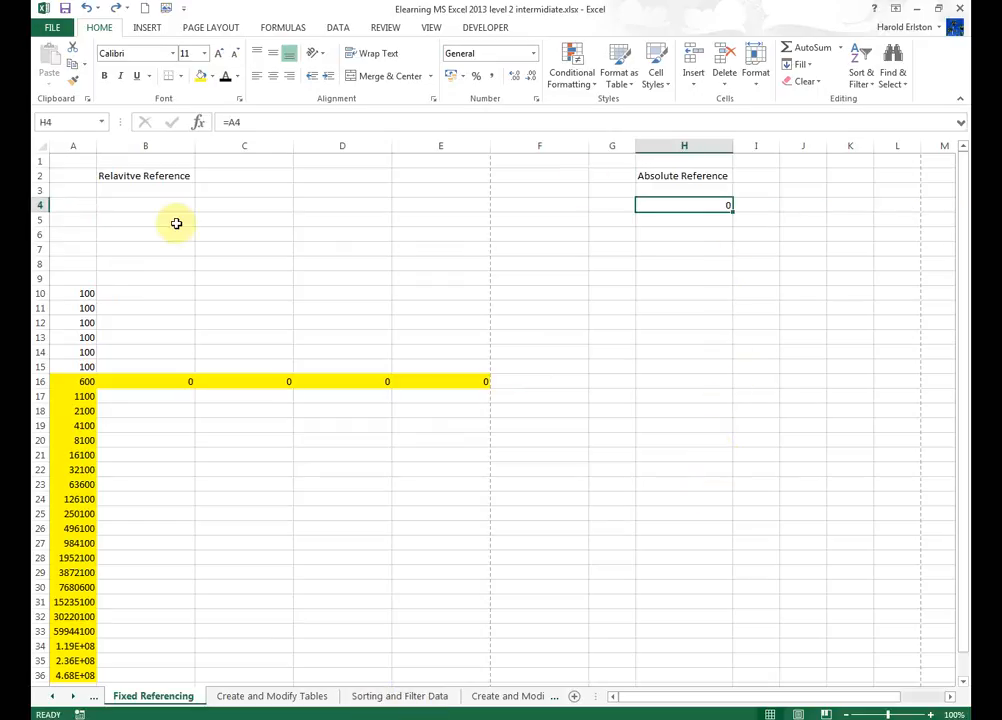
Try making H4's reference to A4 absolute, first as $A4 and then as $A$4, without keeping the change.
click(229, 121)
text($)
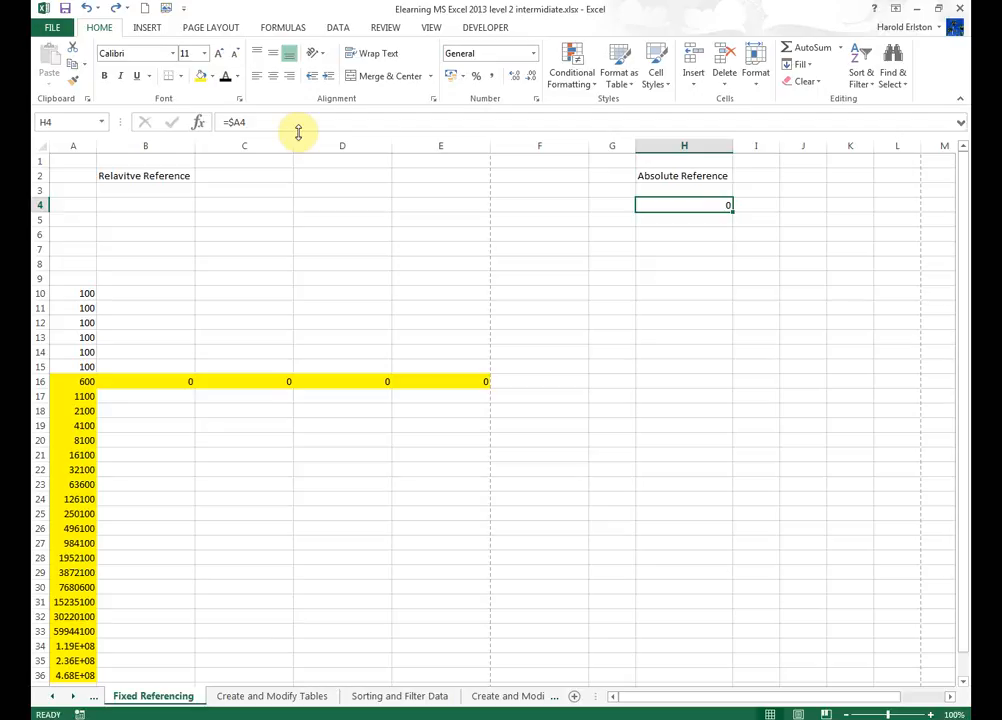
click(86, 10)
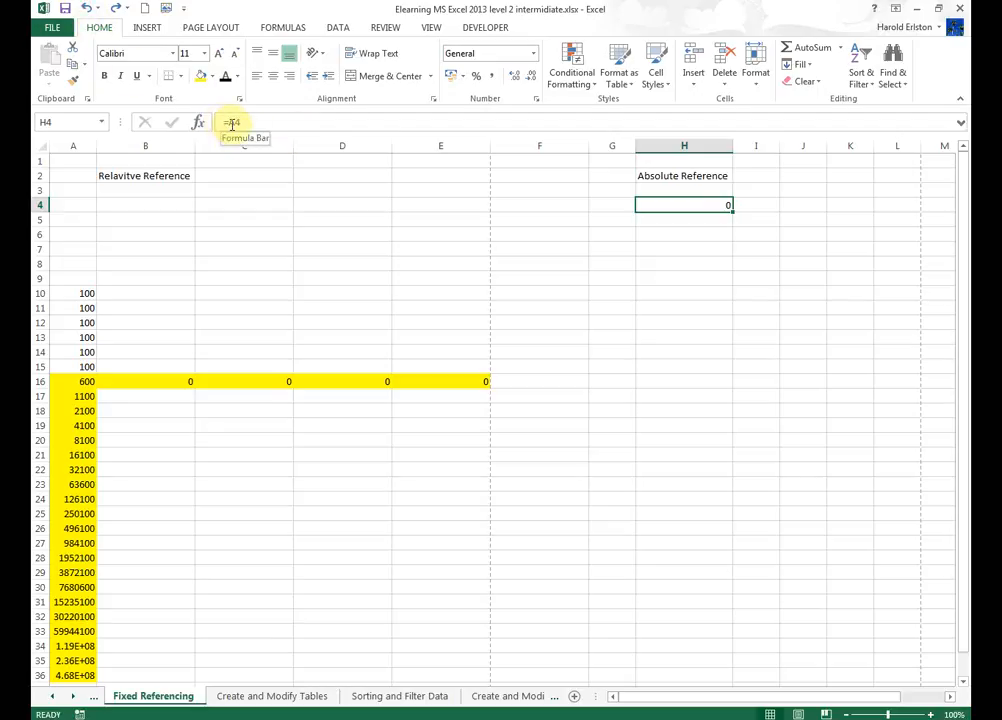
click(231, 121)
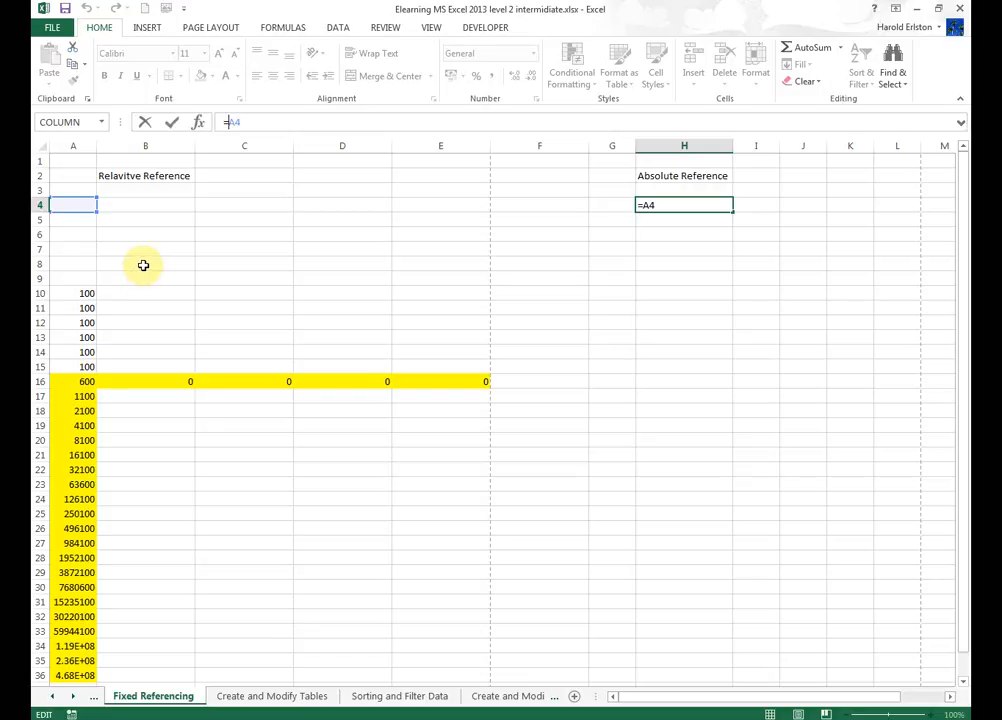
key(F4)
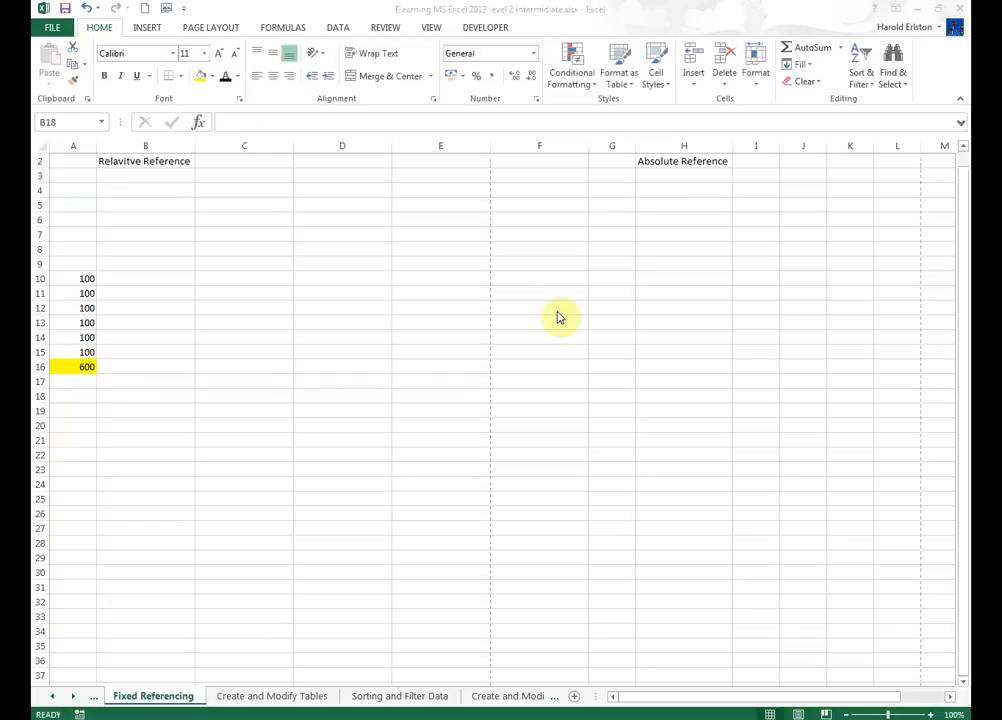
key(F2)
key(Escape)
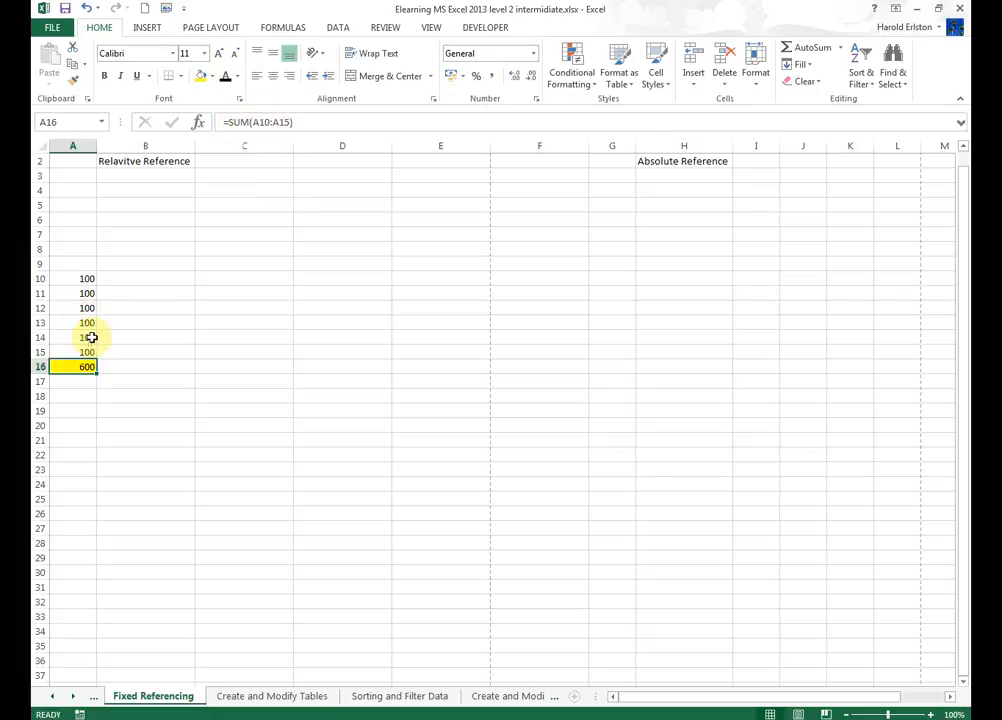
Change A16's formula to =SUM($A$10:$A$15) so the summed range is absolute.
click(252, 122)
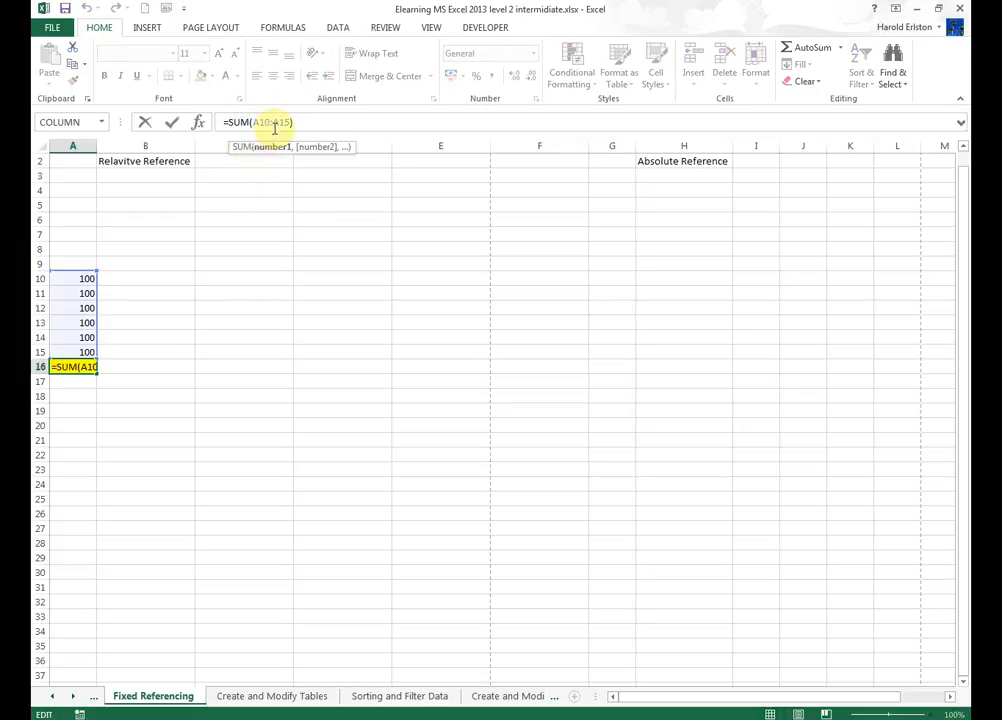
key(F4)
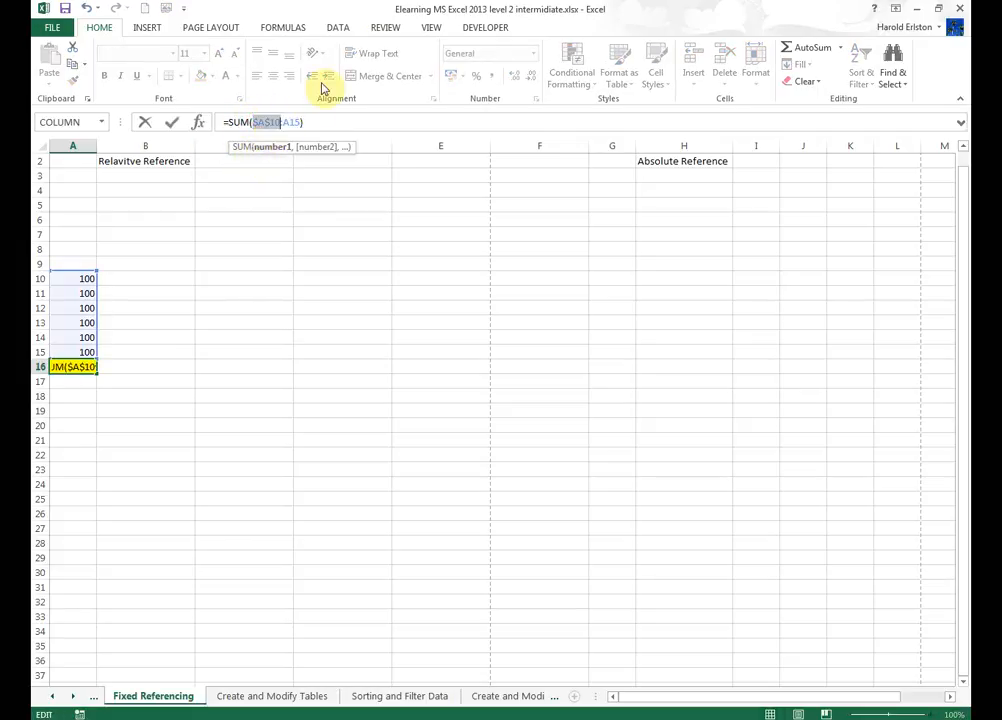
click(288, 122)
key(F4)
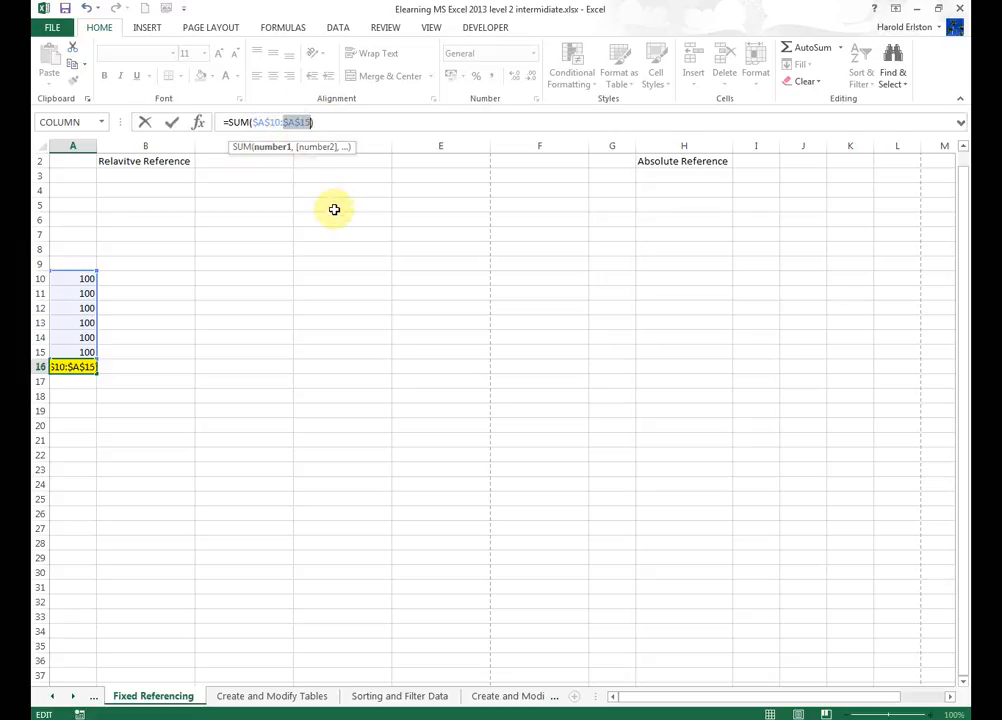
key(Return)
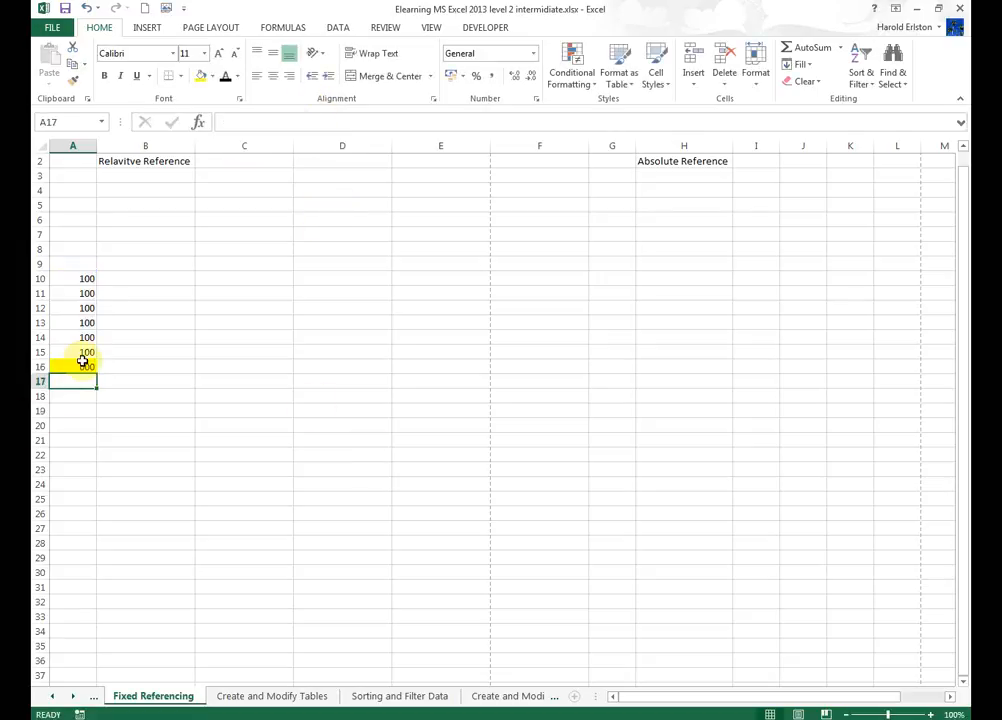
Copy A16's formula across to E16 and inspect the copied formulas in B16 and C16.
click(83, 362)
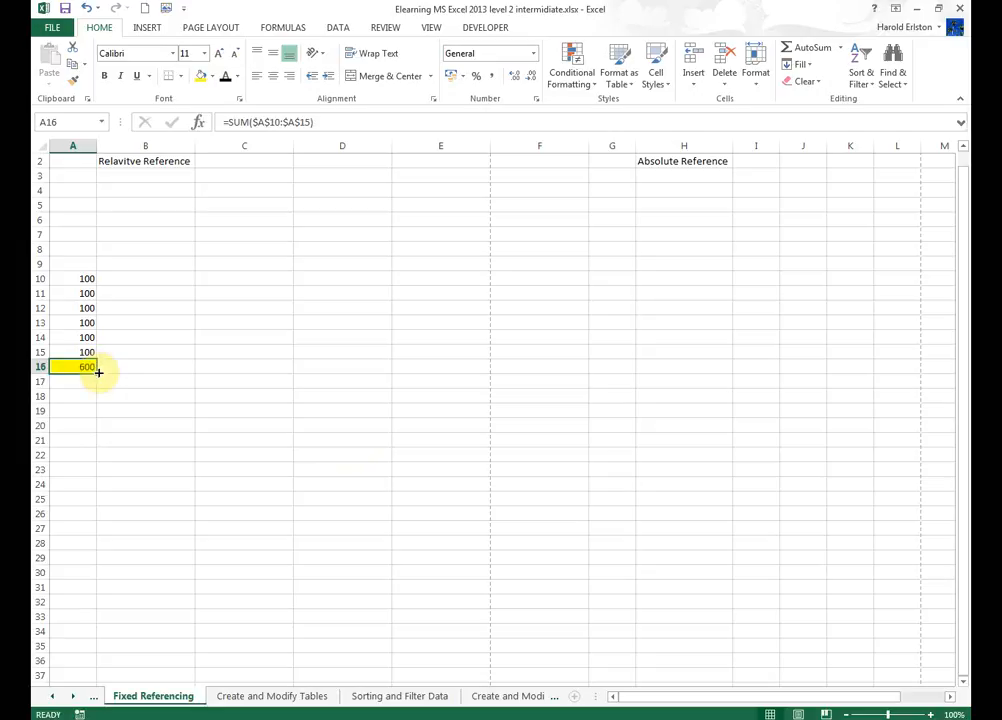
drag(98, 372, 465, 367)
click(154, 364)
double_click(154, 364)
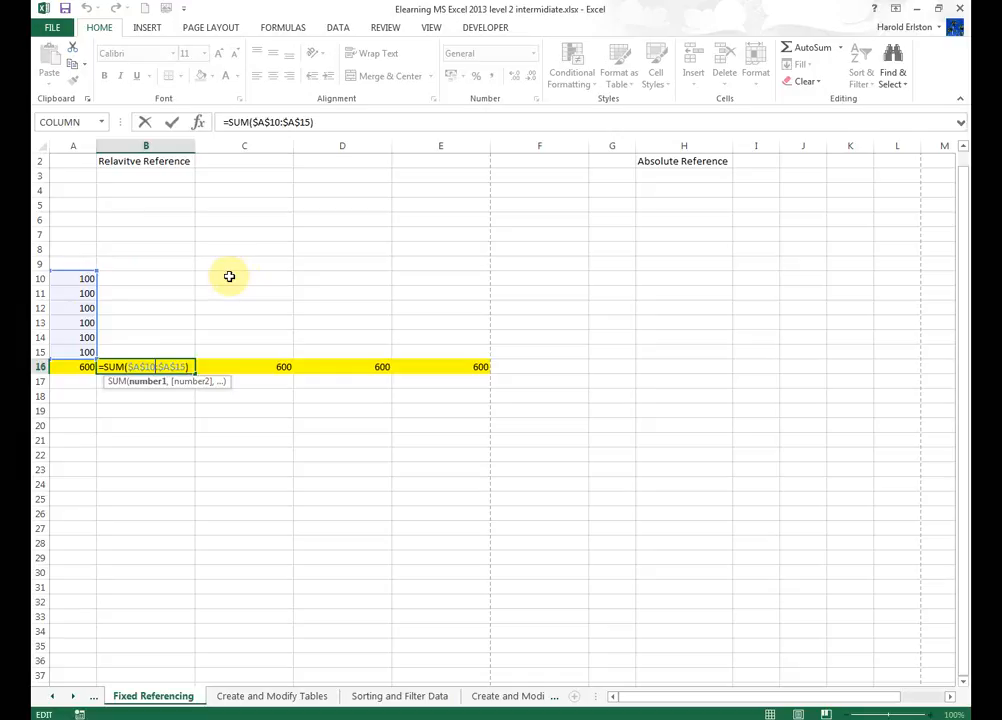
click(250, 366)
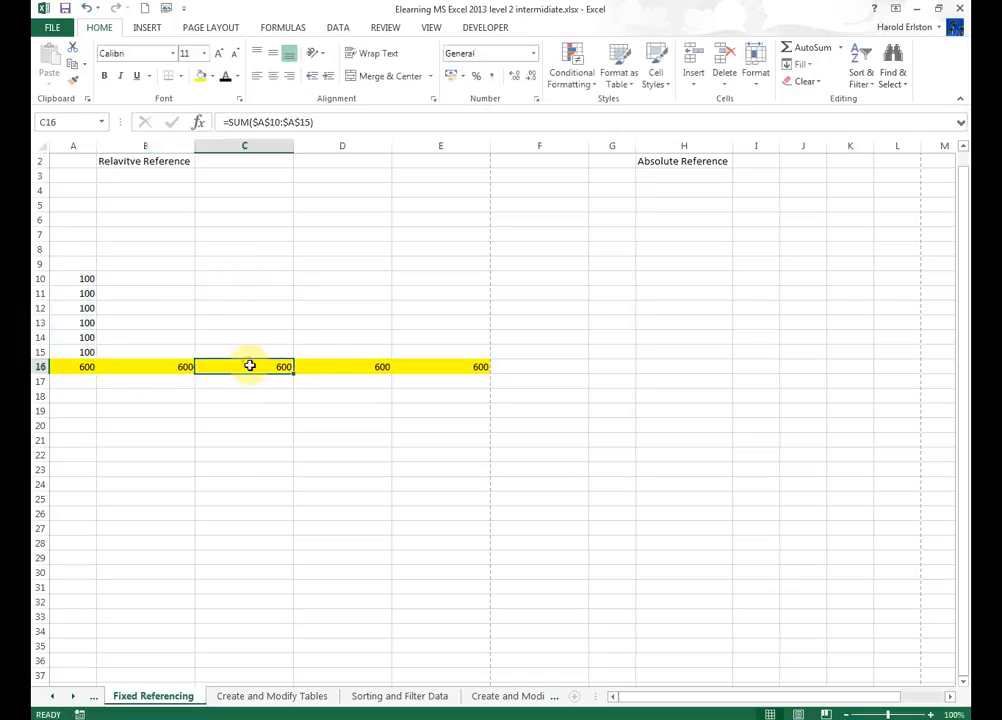
click(338, 370)
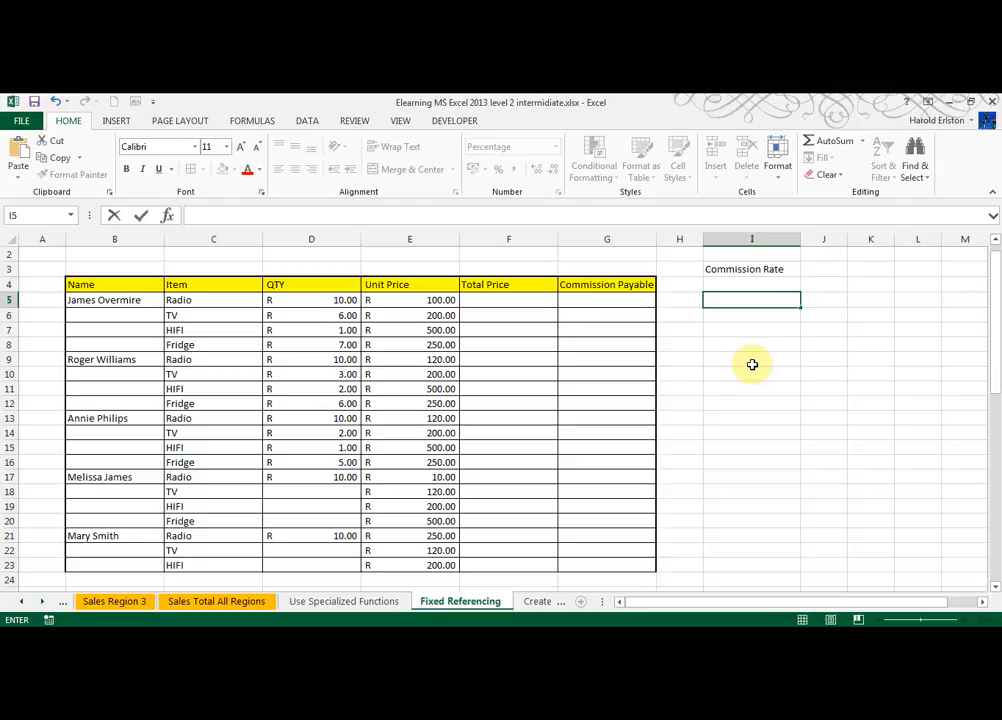
Enter a Total Price formula in F5 multiplying quantity D5 by unit price E5.
click(499, 300)
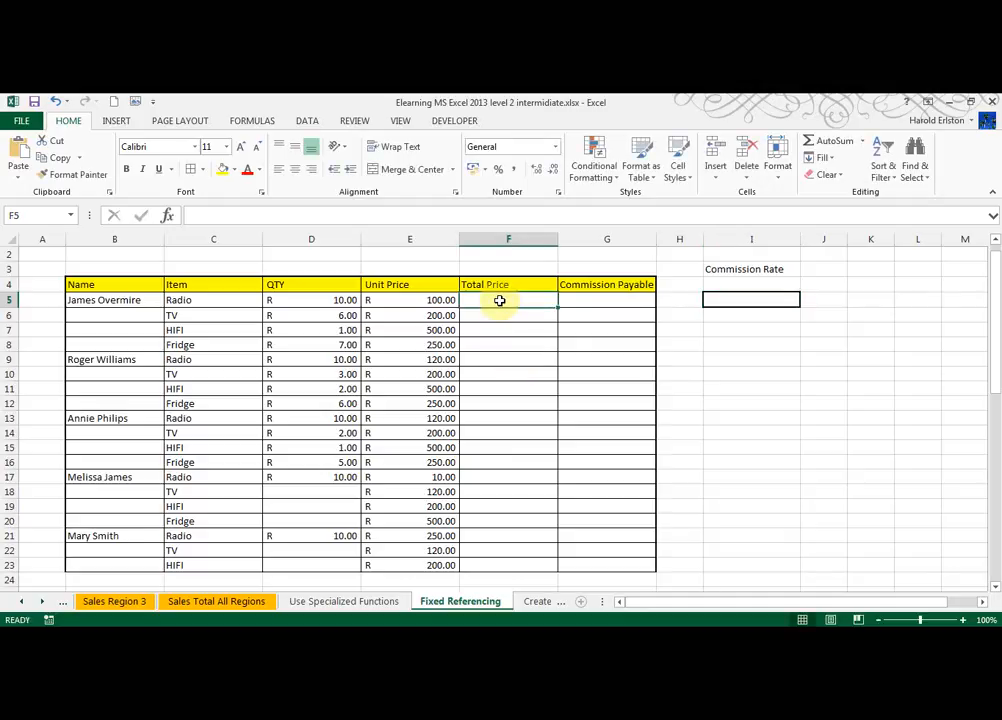
text(=)
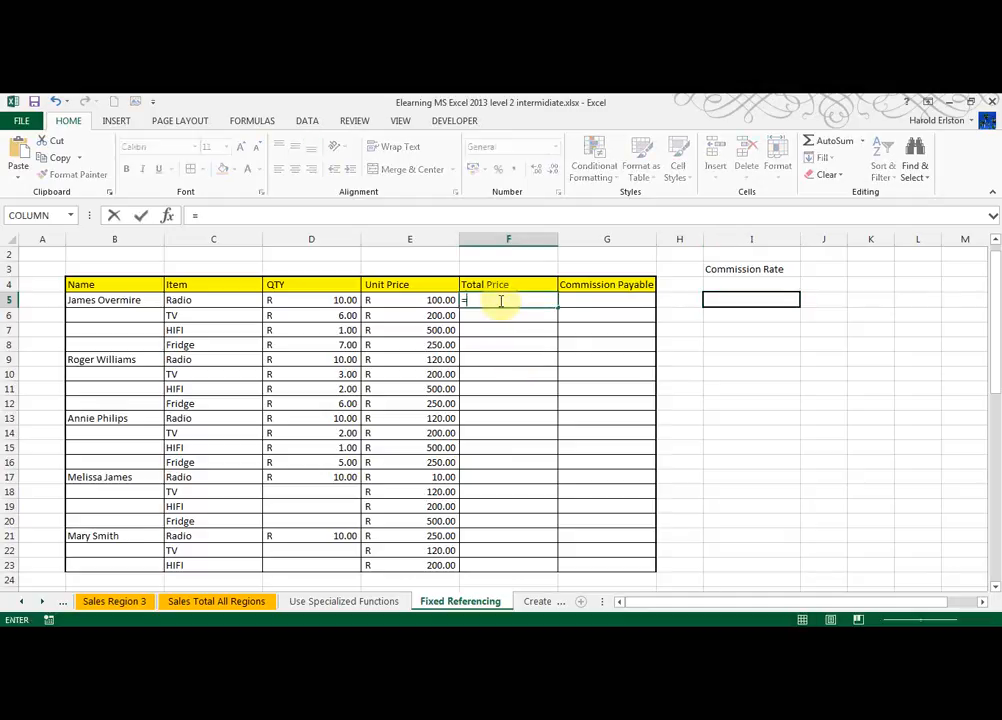
click(337, 299)
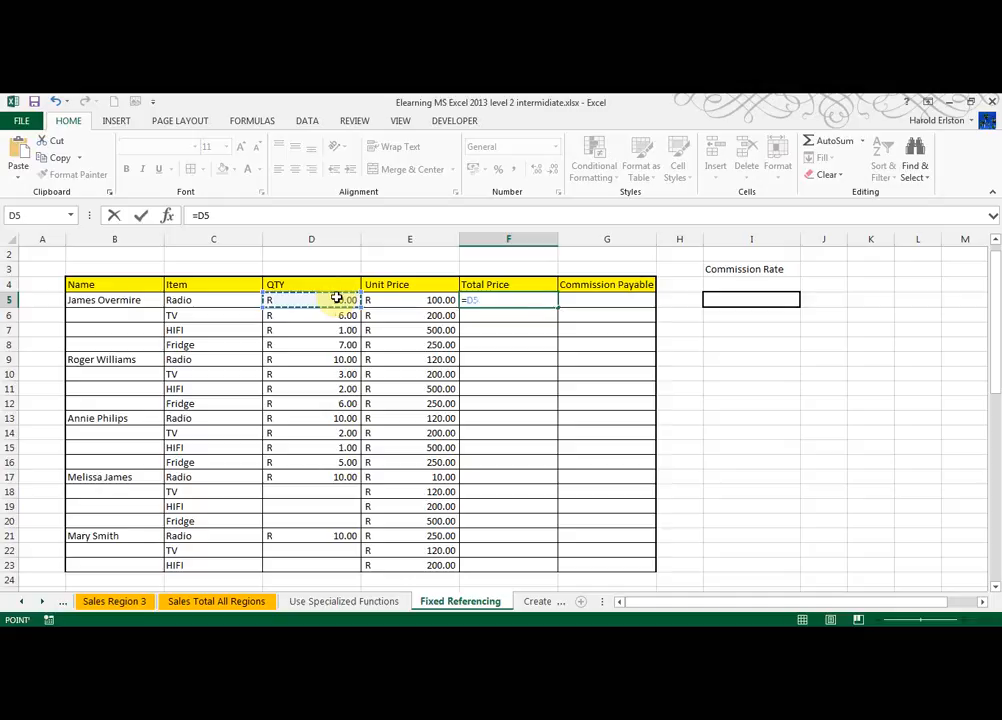
text(*)
click(433, 299)
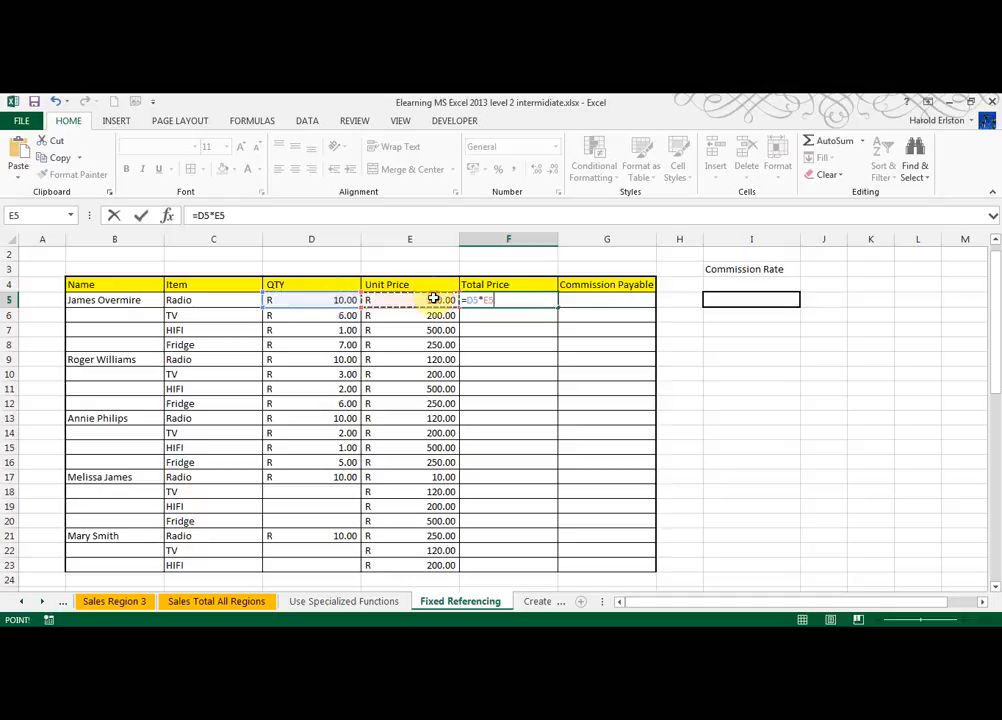
key(Return)
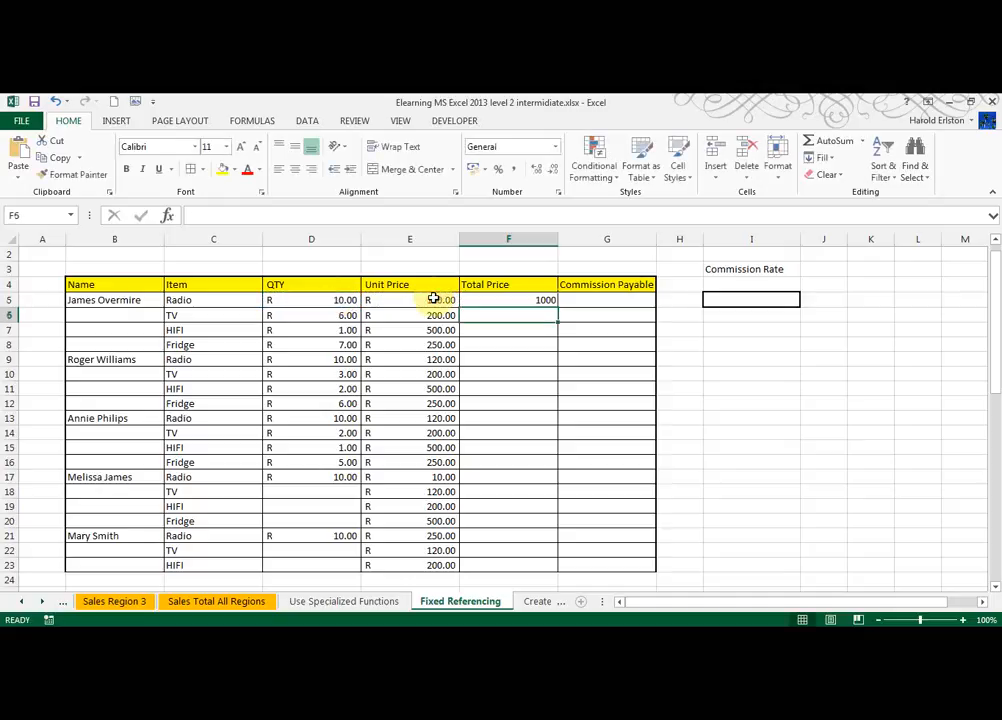
Copy F5's formula down to F23 and check the copied formula in F6.
click(508, 305)
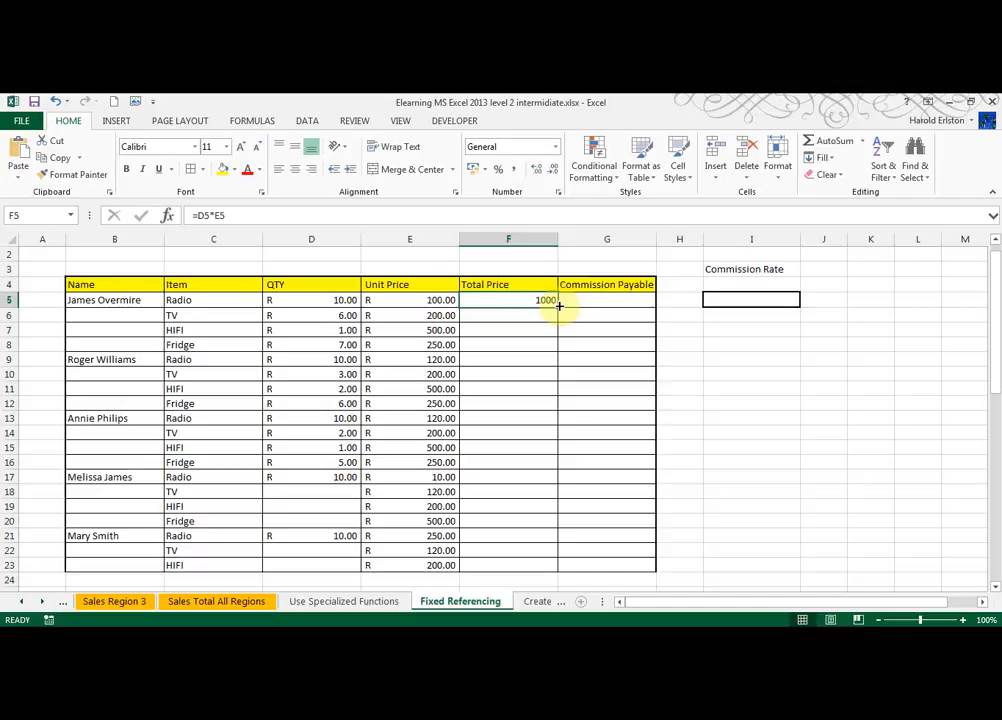
drag(558, 309, 544, 575)
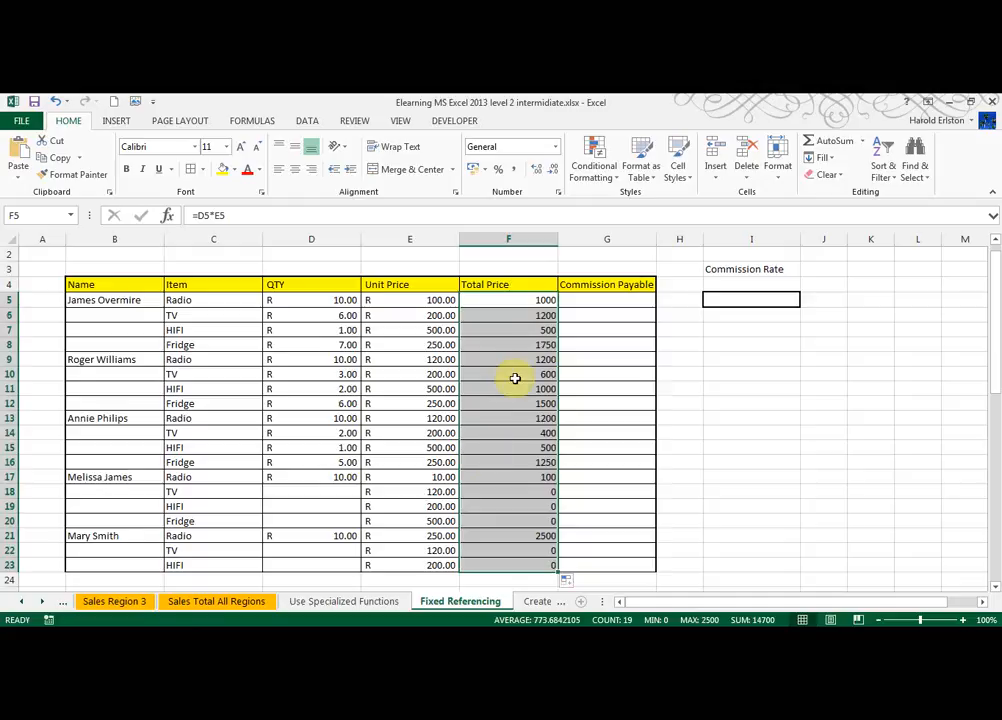
double_click(521, 316)
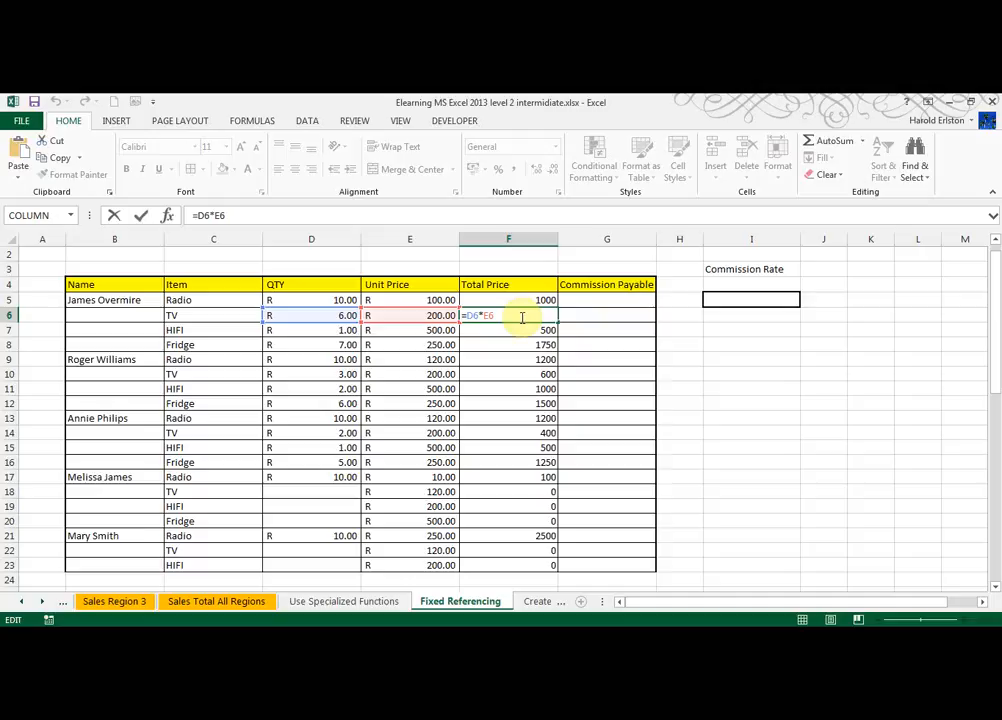
Enter a Commission Payable formula in G5 multiplying total price F5 by the commission rate in I5.
click(643, 305)
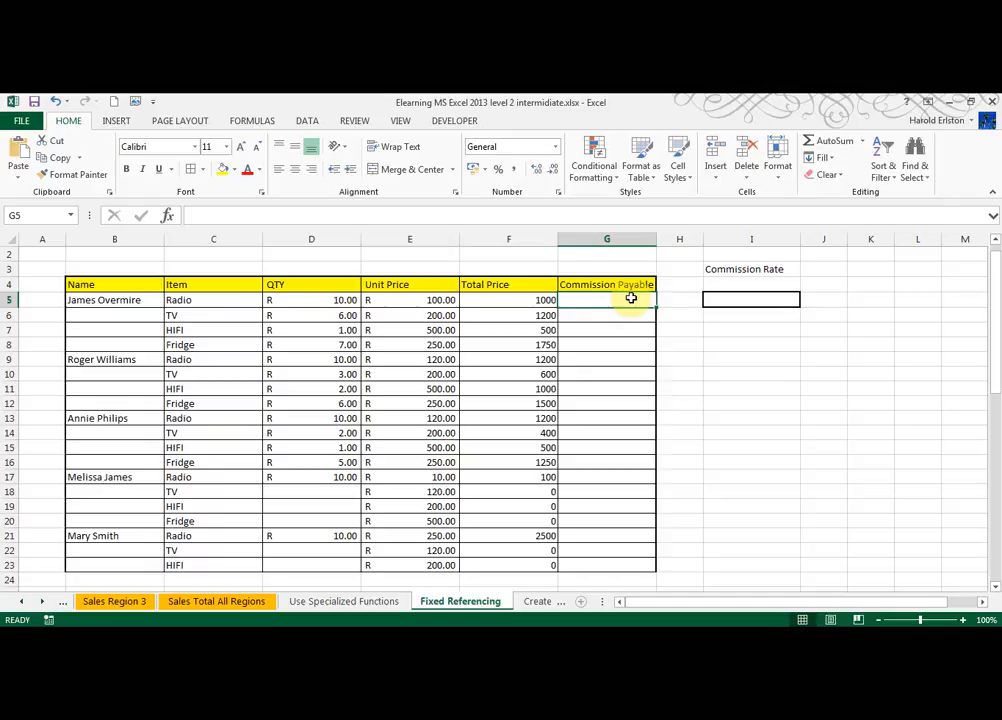
text(=)
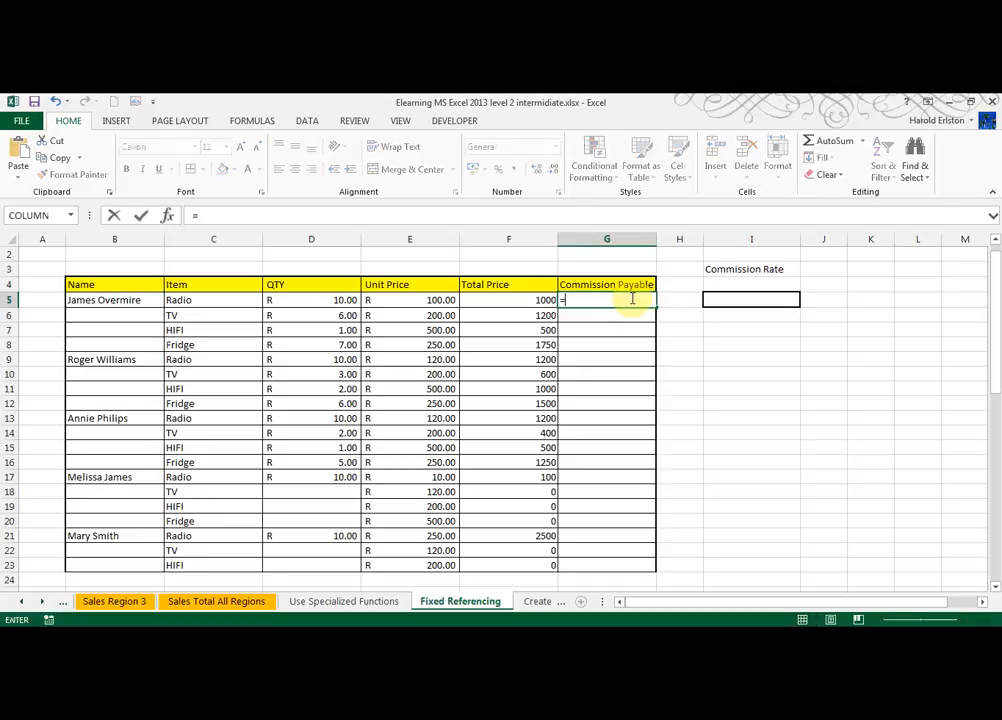
click(505, 298)
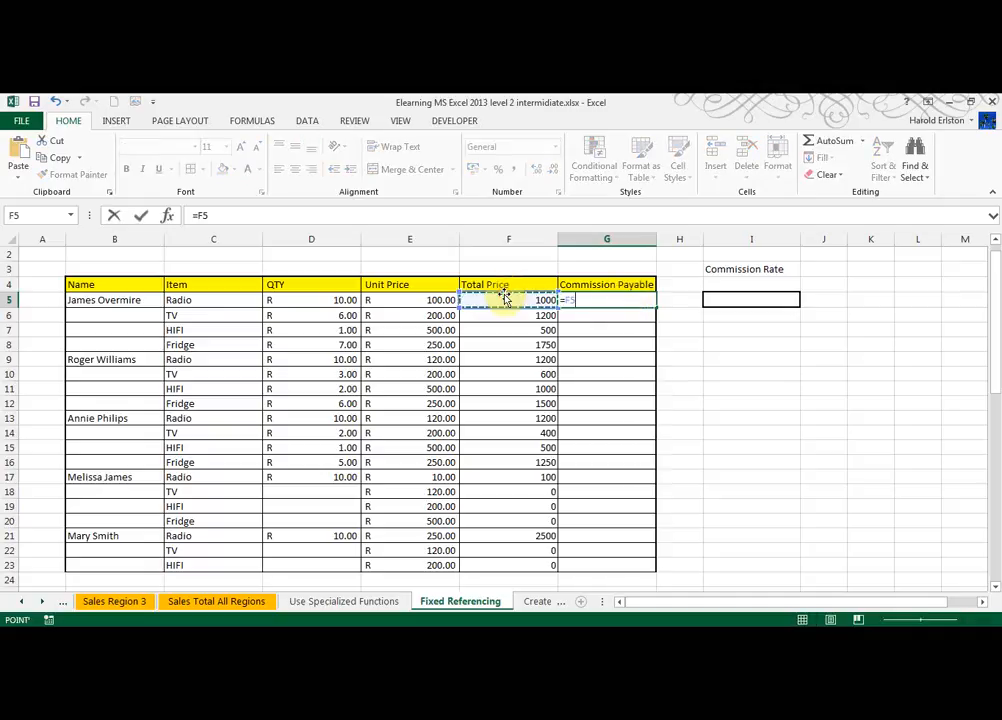
text(*)
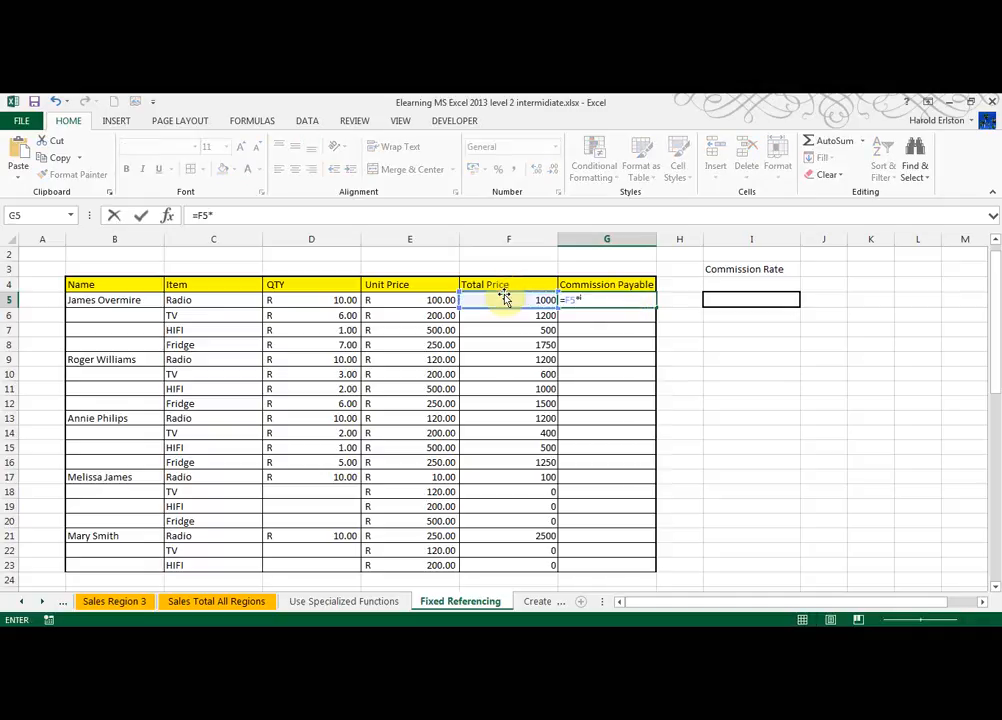
click(731, 298)
key(Return)
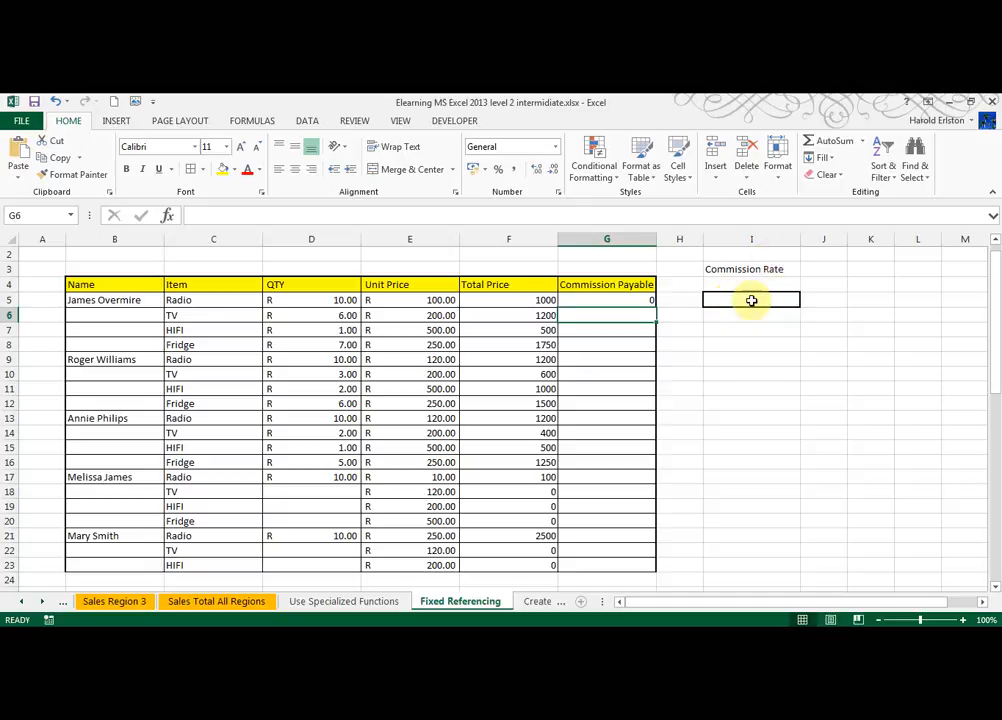
Enter 10% as the commission rate in I5.
click(751, 299)
text(0)
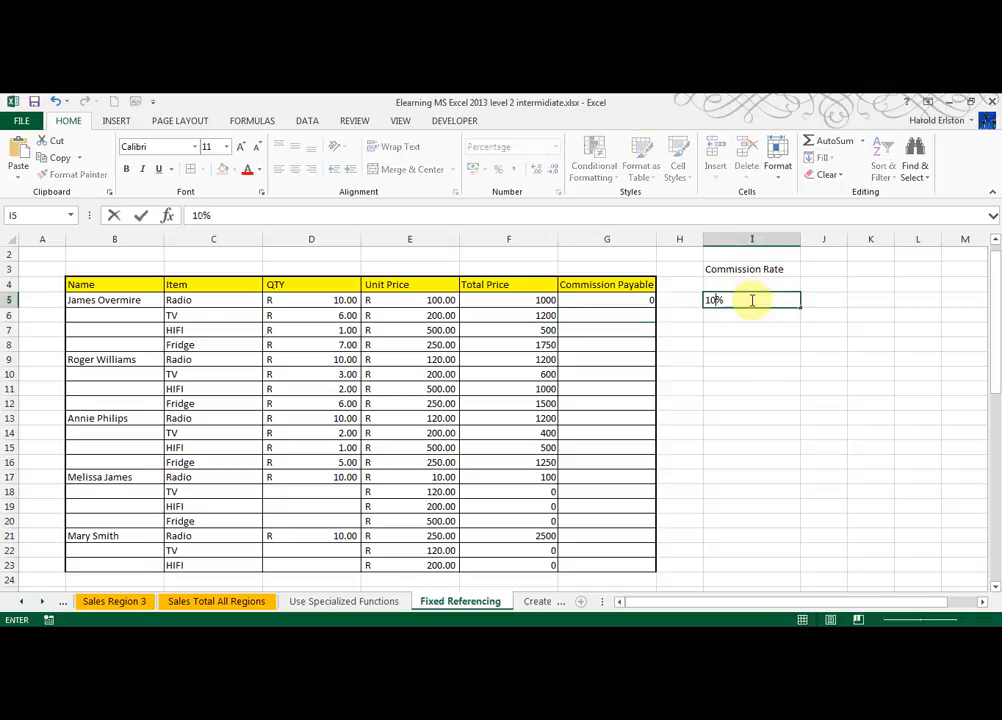
key(Return)
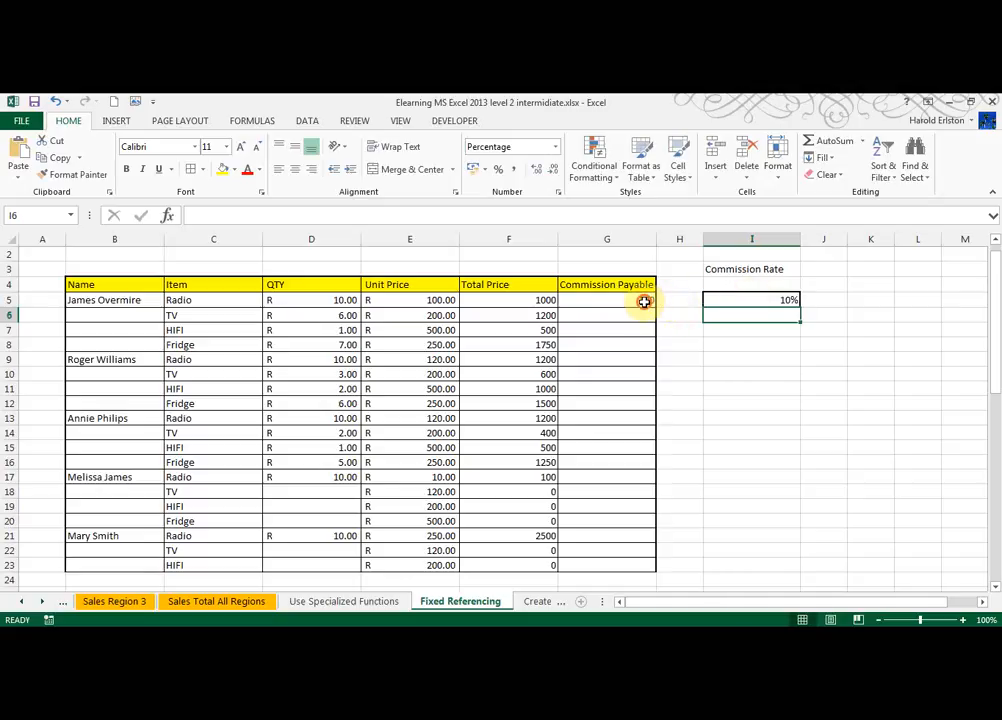
Copy G5's commission formula down to G23 and inspect the copied formulas in G6 through G8.
click(645, 300)
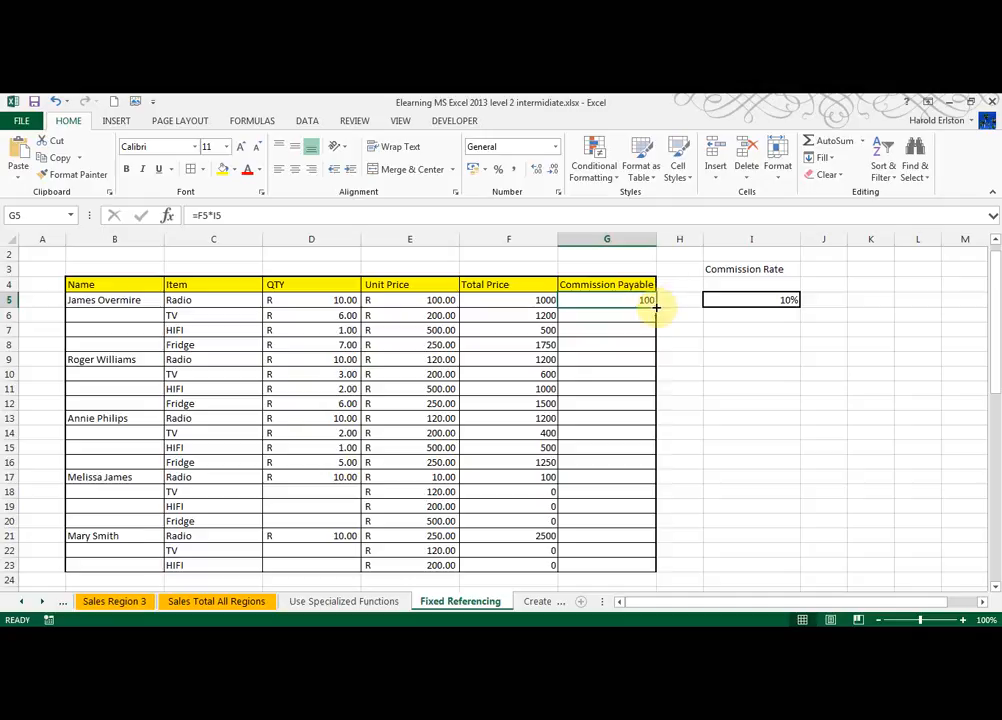
drag(656, 309, 650, 574)
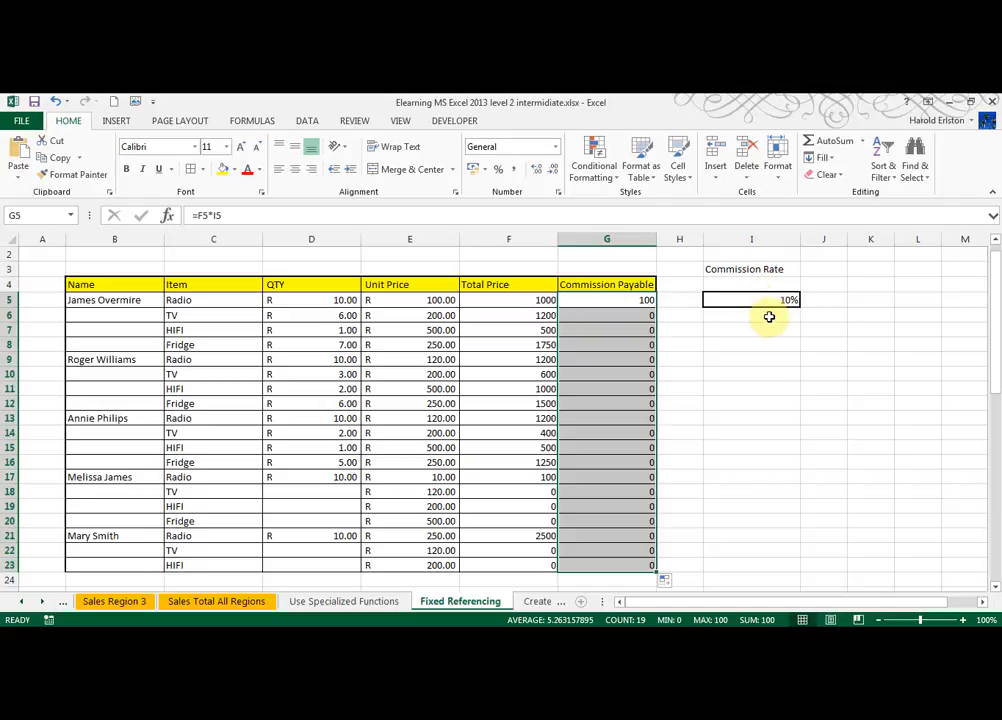
double_click(616, 316)
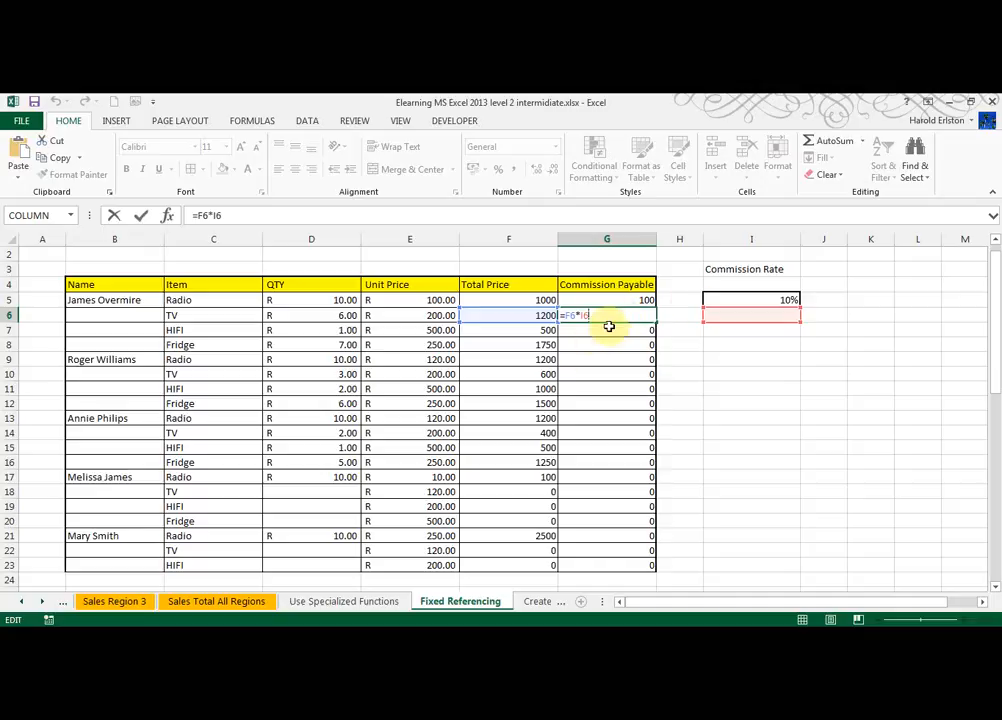
key(Return)
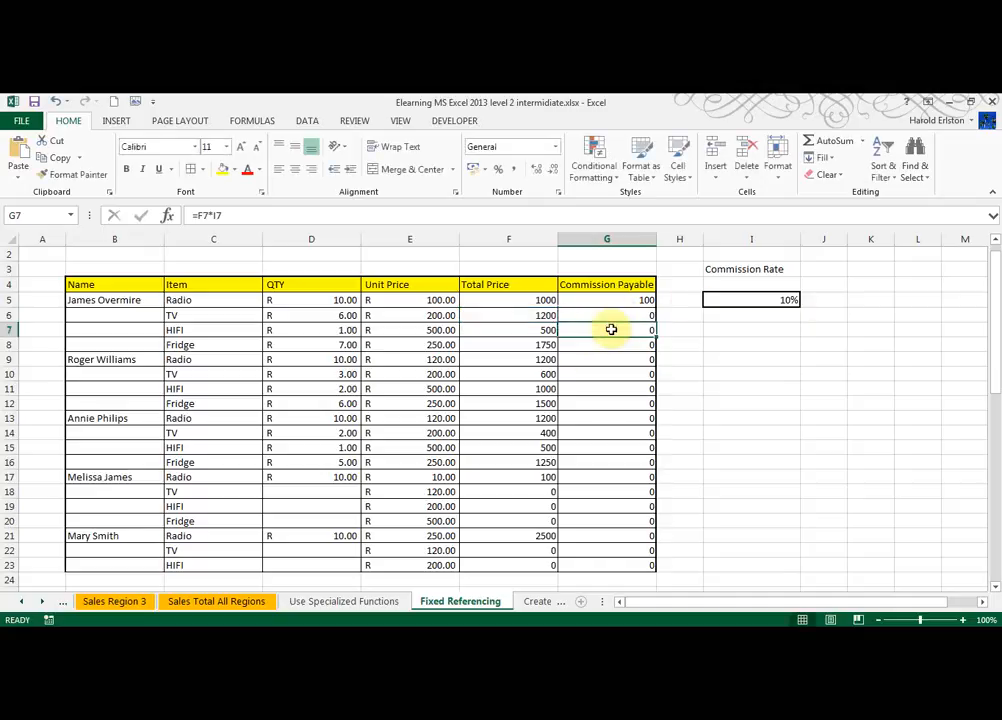
double_click(611, 329)
key(Return)
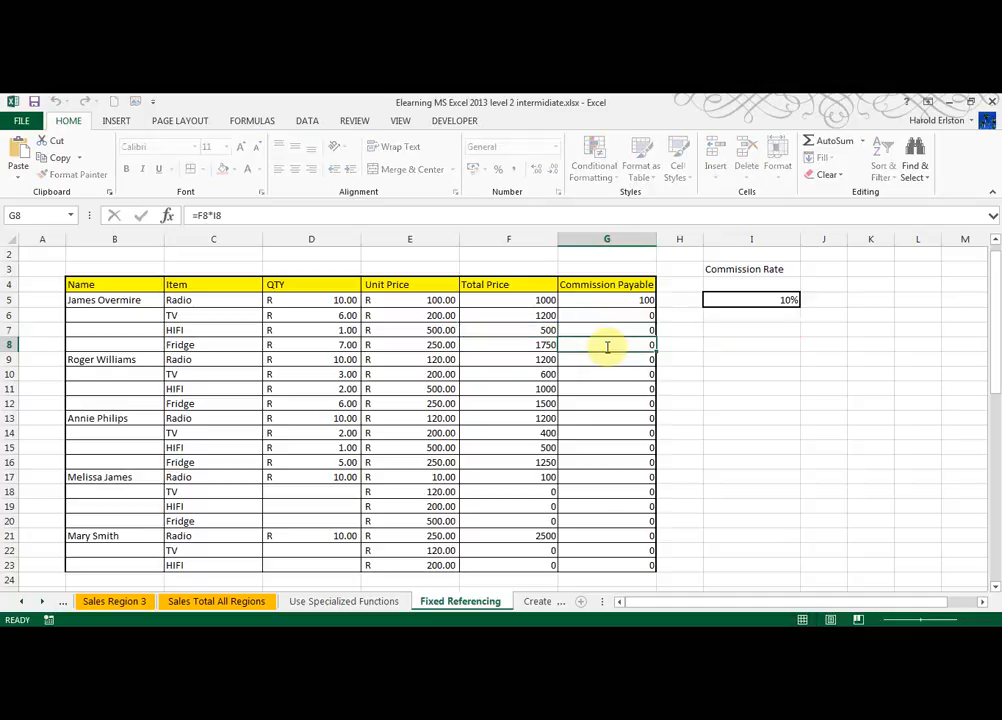
double_click(606, 346)
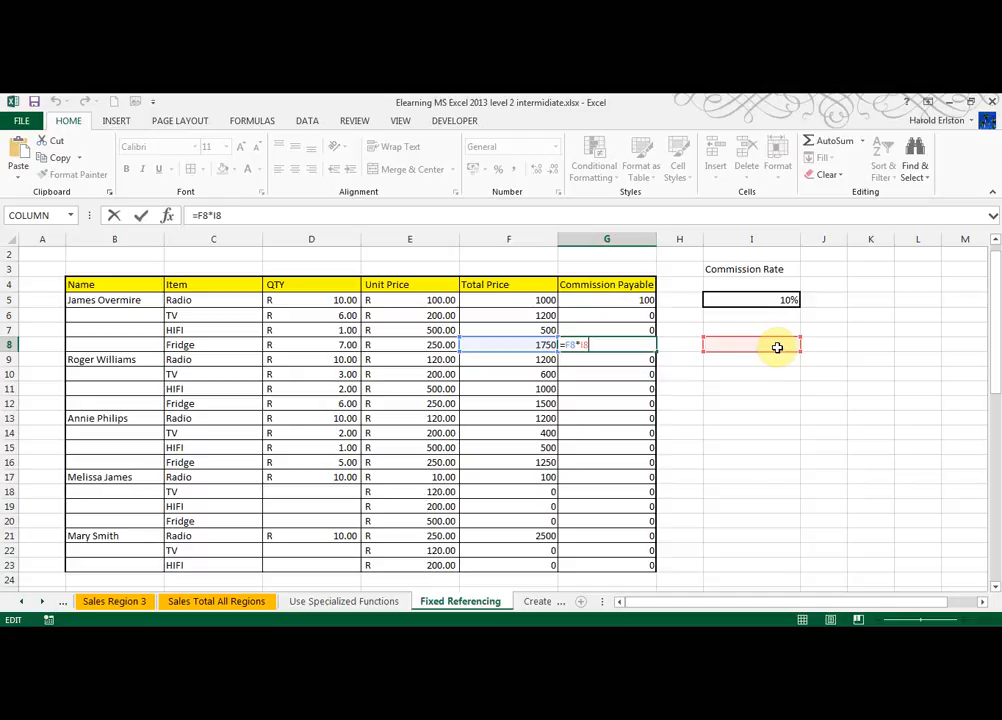
key(Return)
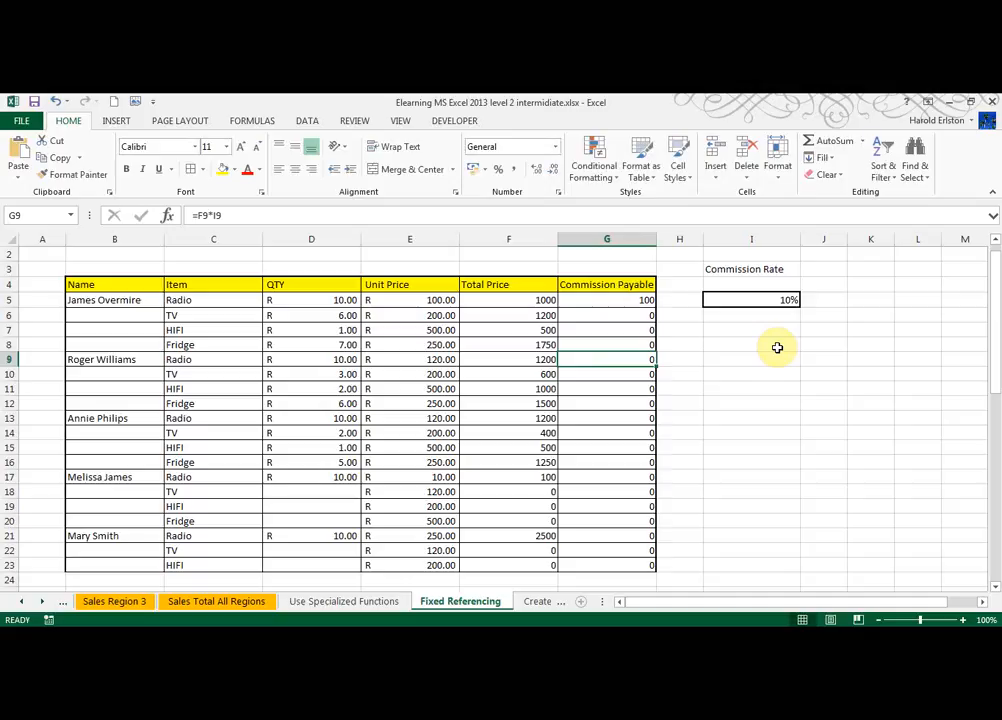
Edit G5's commission formula so the commission-rate reference becomes the absolute $I$5.
double_click(622, 300)
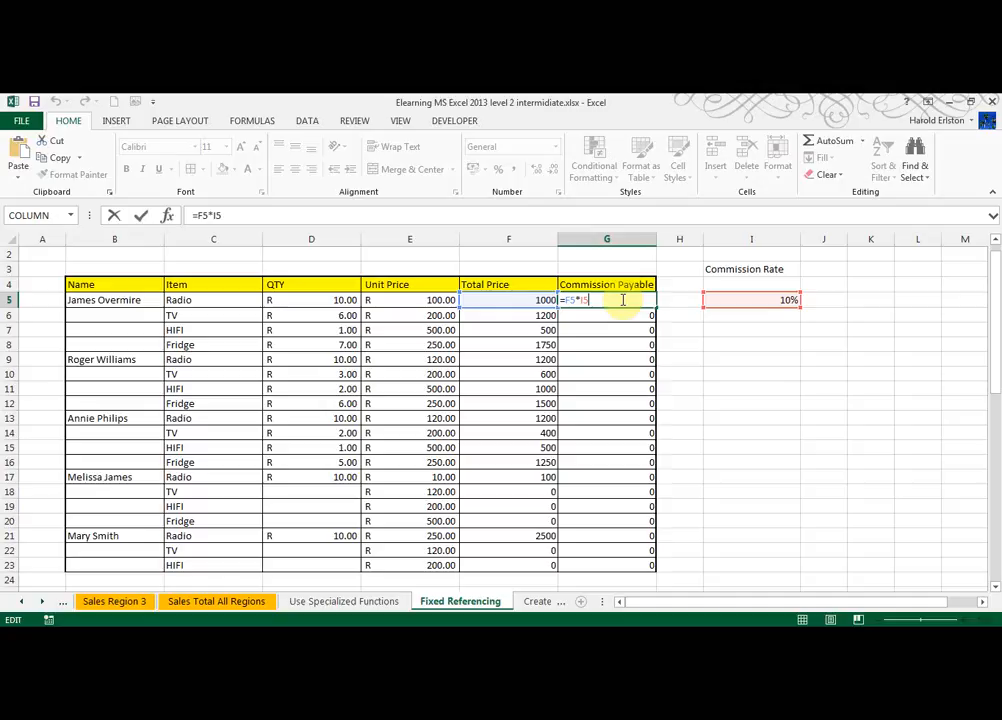
click(566, 300)
click(429, 653)
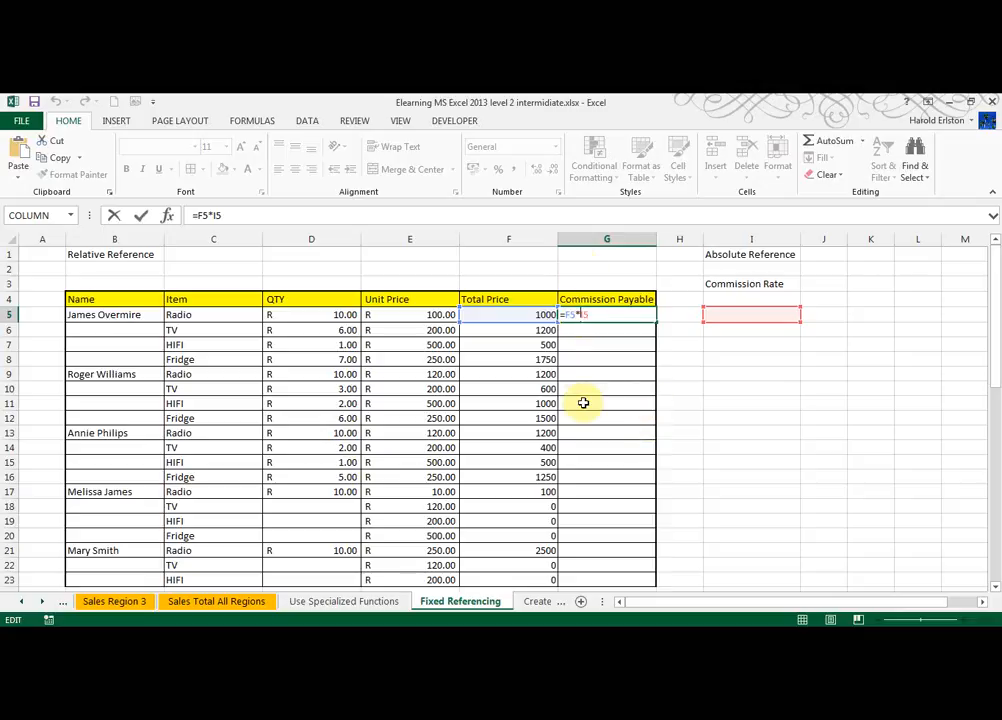
key(F4)
key(Return)
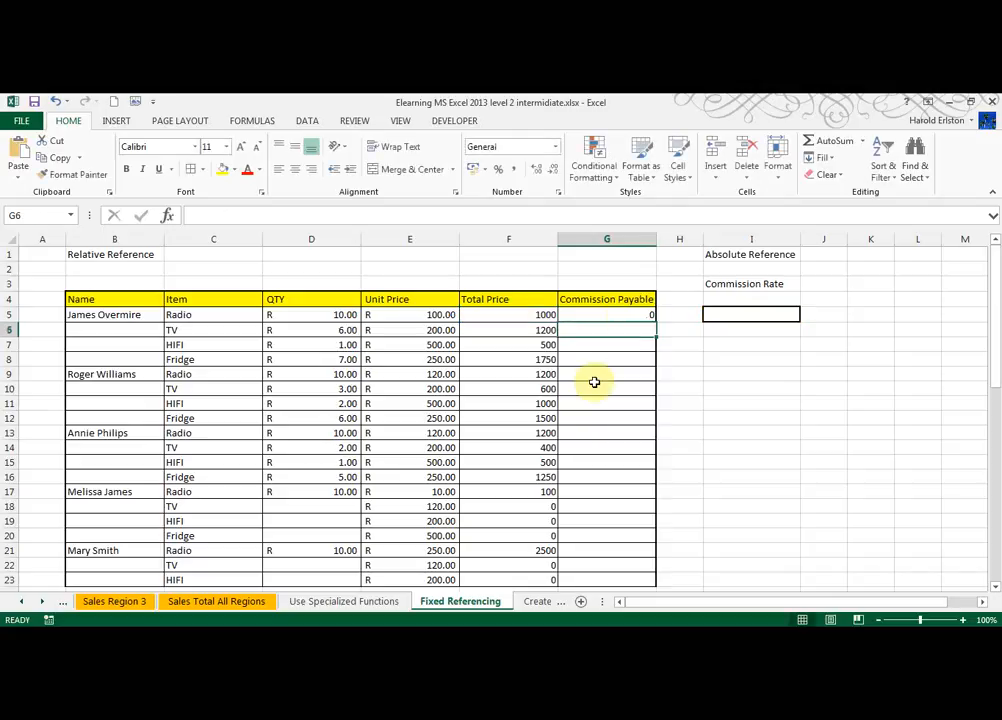
Copy G5's formula down to G23 and inspect the copied formula in G23.
click(626, 314)
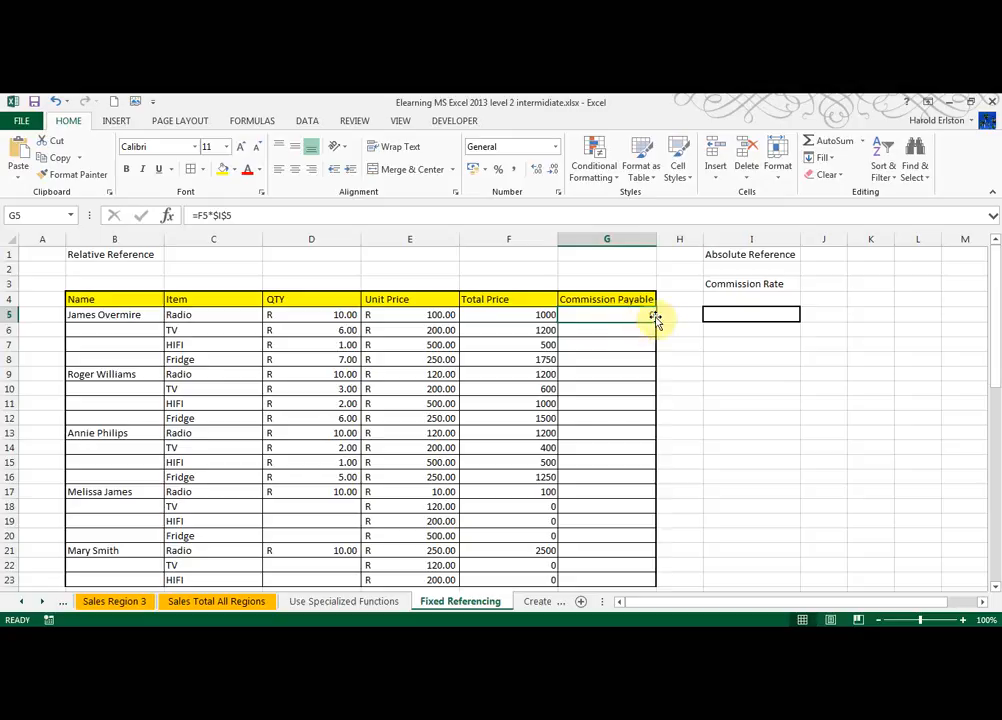
drag(653, 318, 617, 537)
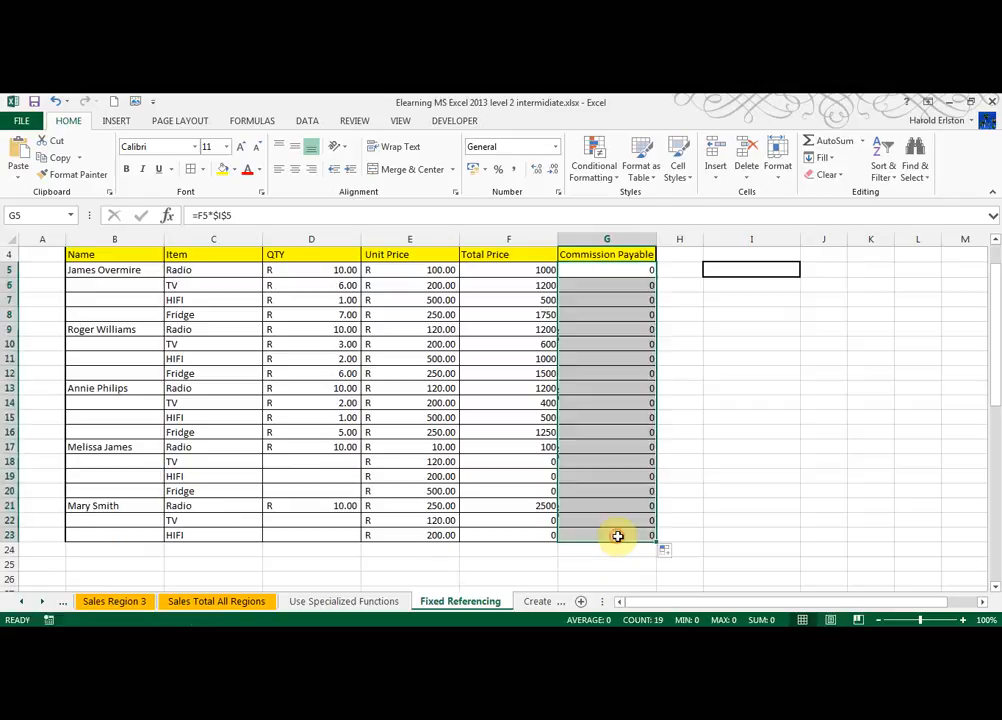
double_click(615, 535)
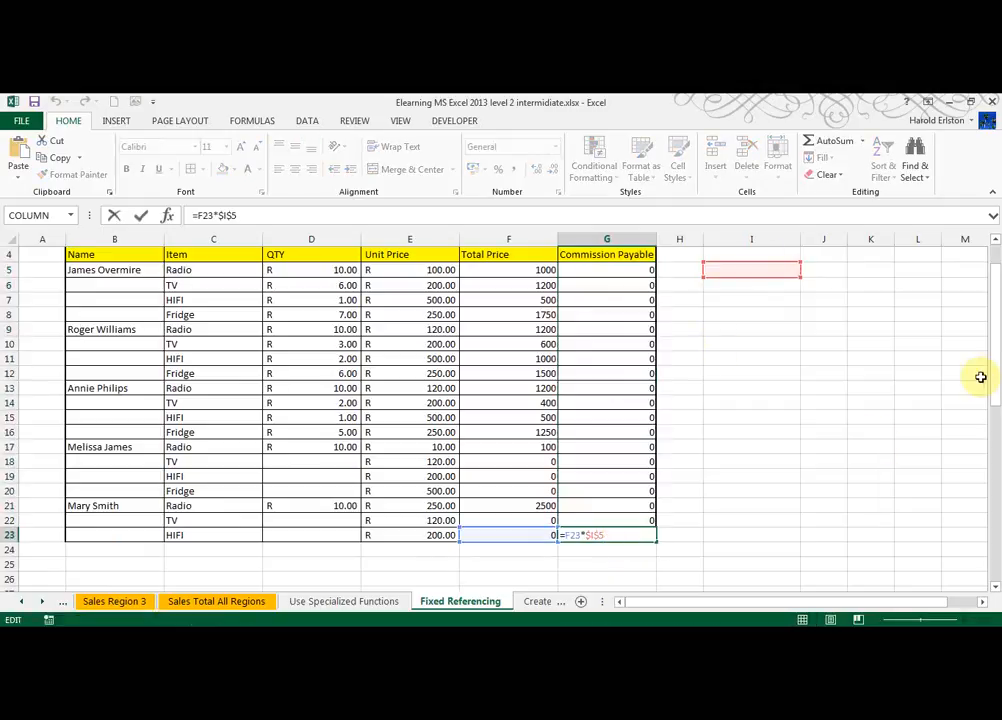
drag(996, 432, 995, 336)
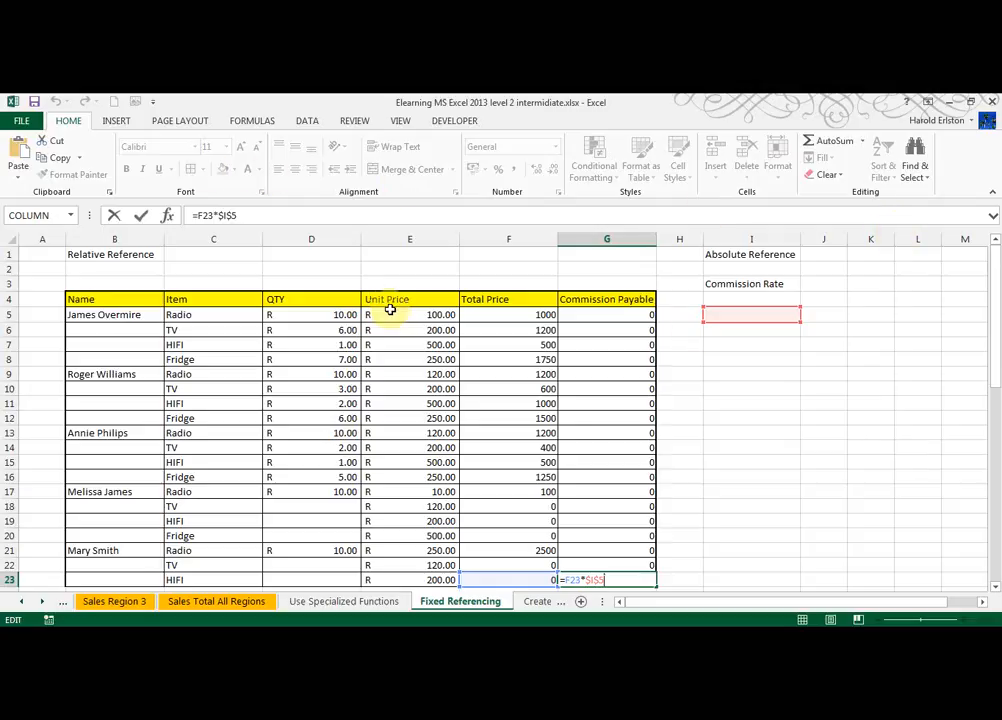
key(Escape)
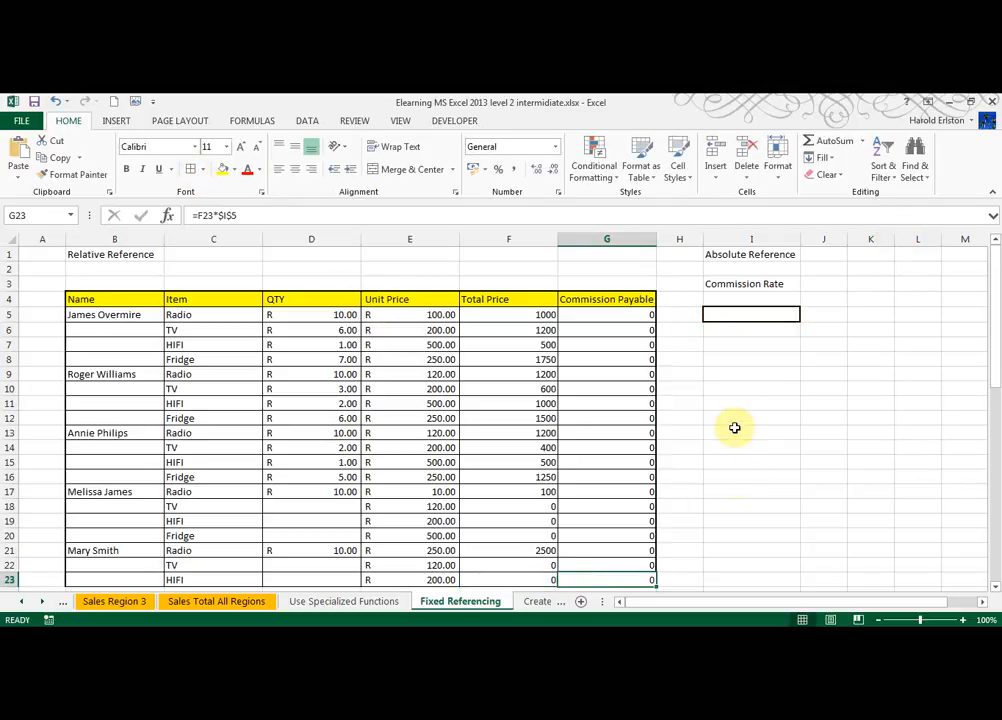
Enter 10% as the commission rate in I5.
click(762, 315)
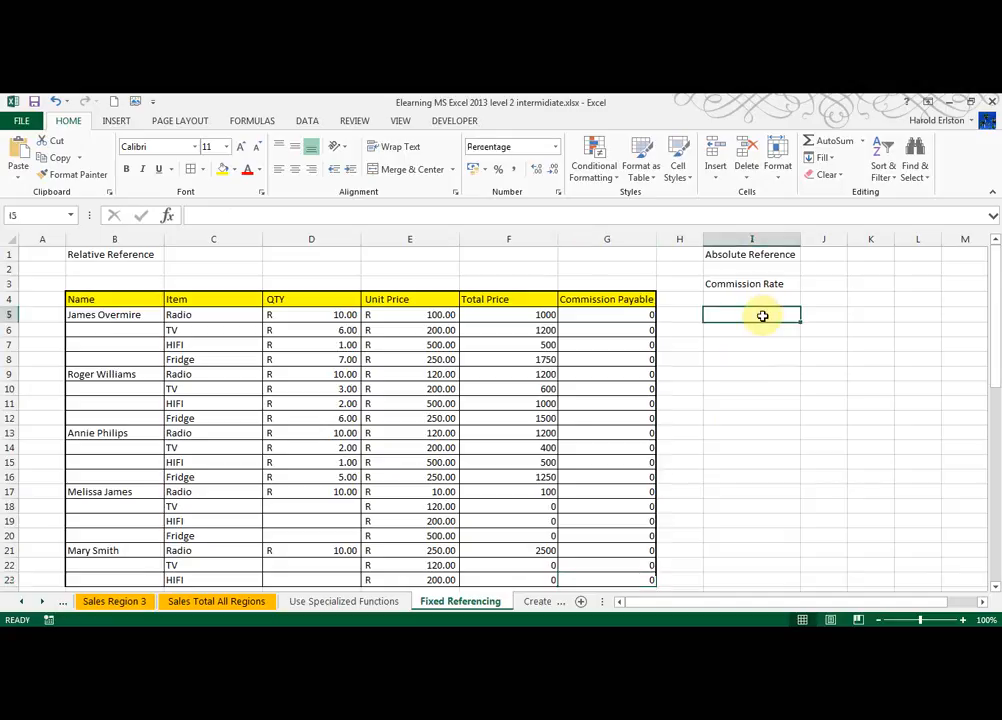
text(10%)
key(Return)
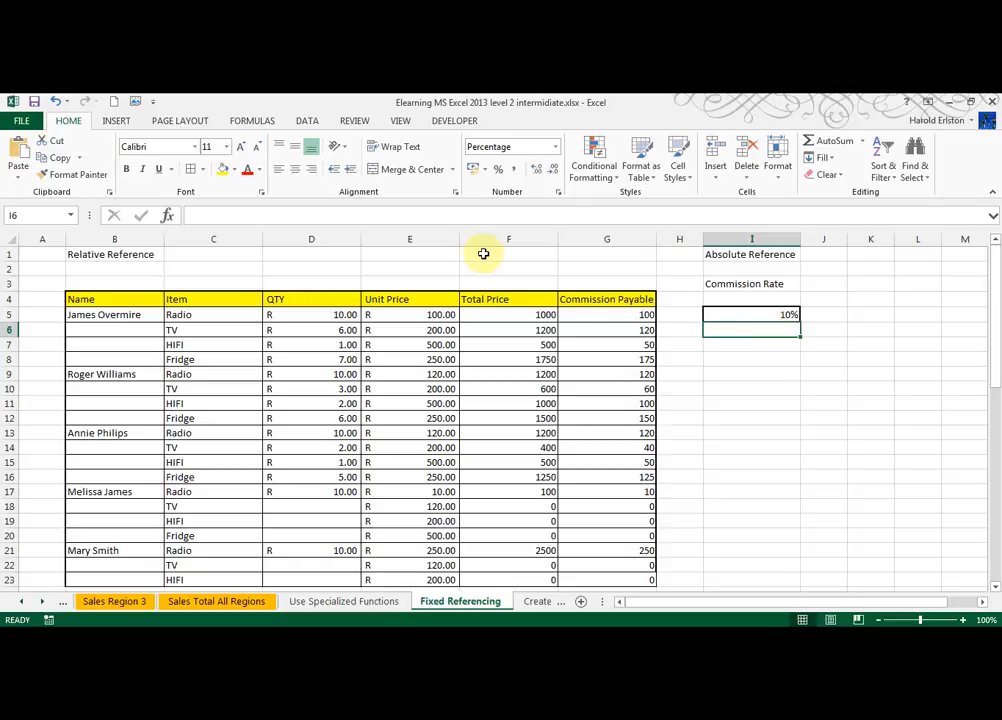
Apply the Accounting number format to columns E through G.
drag(409, 238, 628, 273)
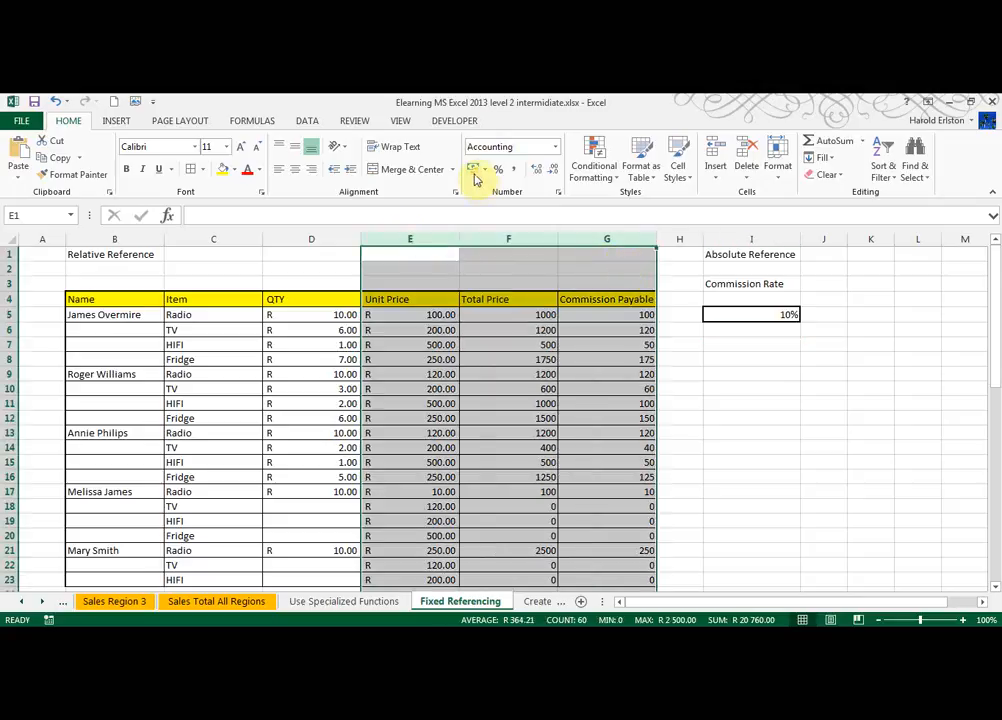
click(474, 171)
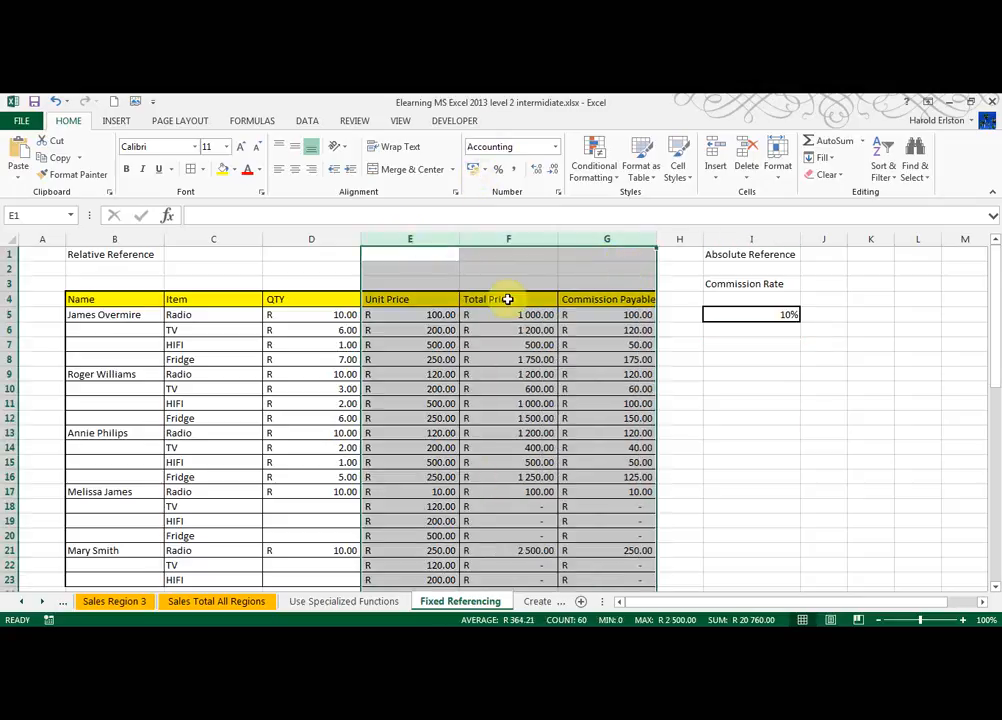
scroll(997, 362, down, 2)
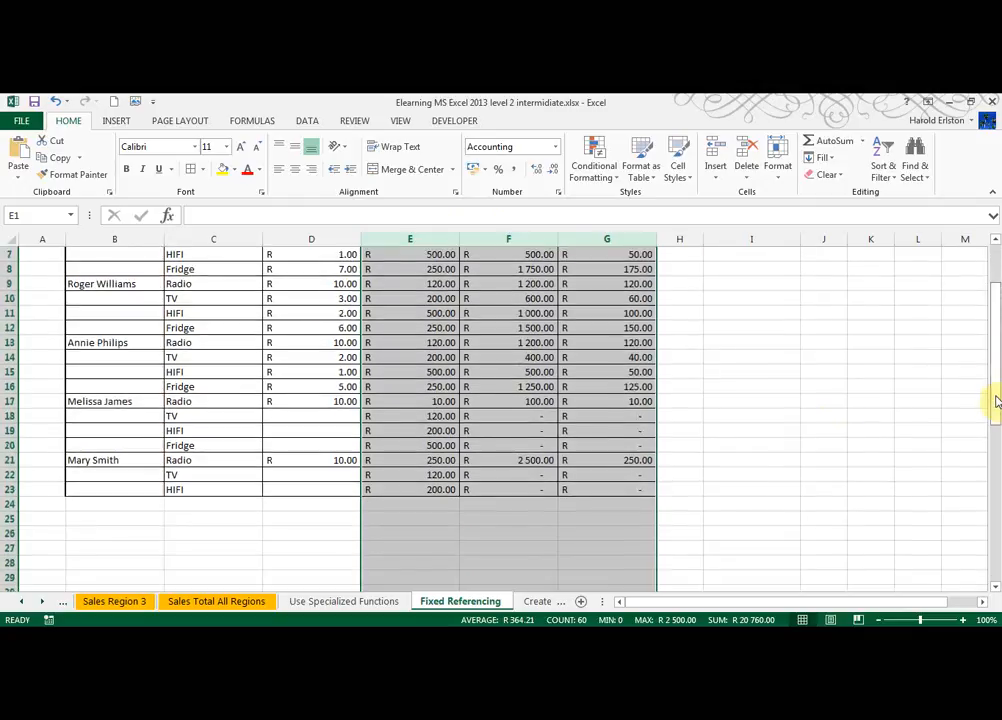
click(745, 400)
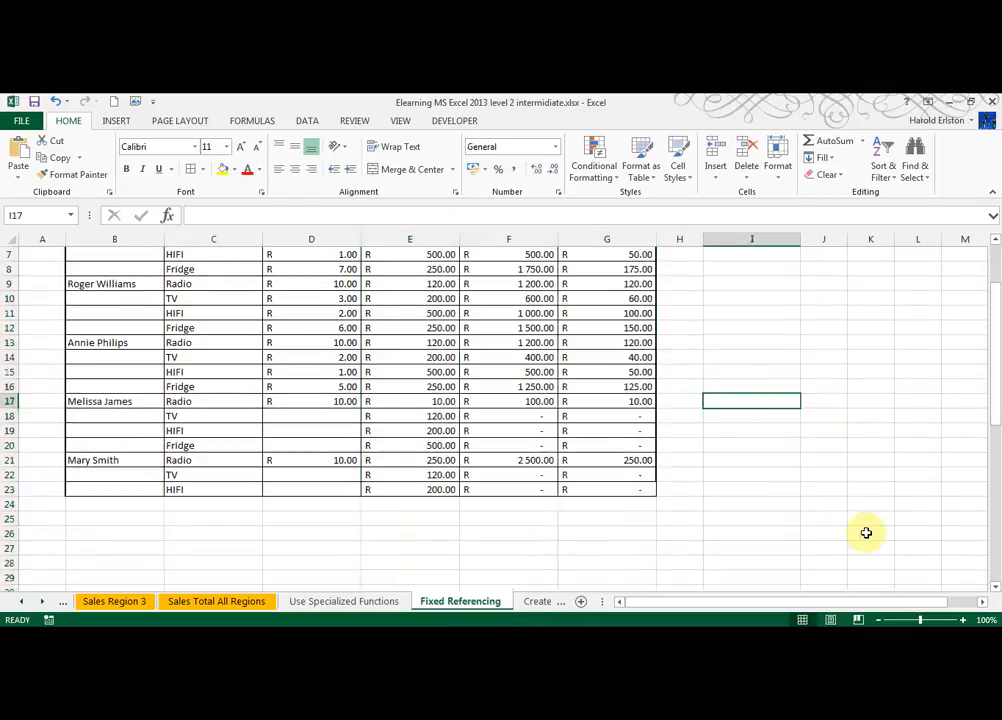